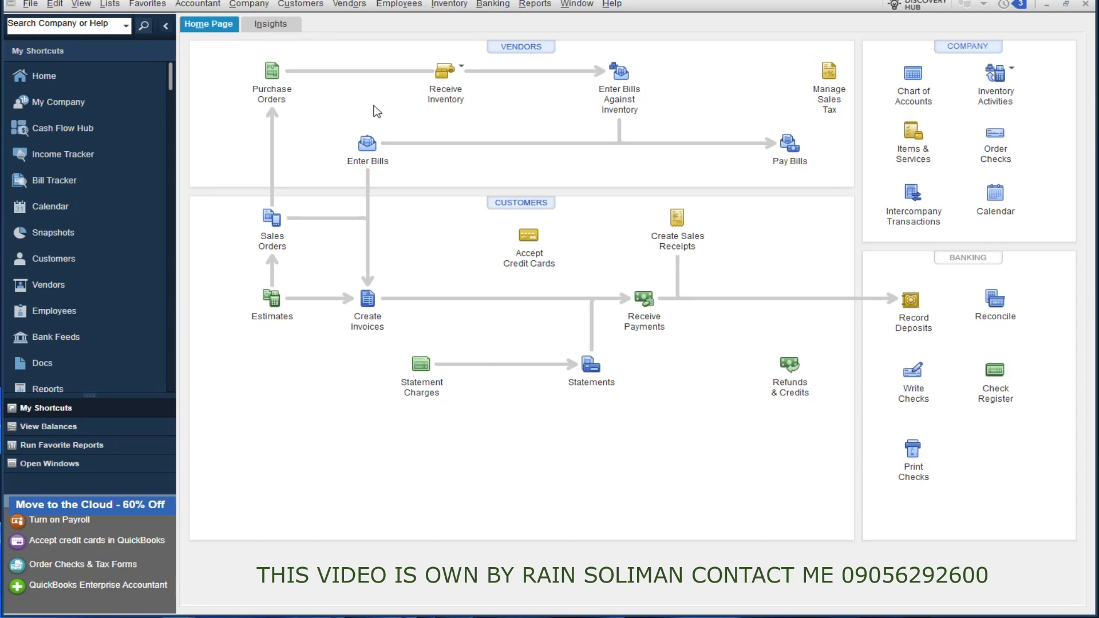
# Step: Open the Customer Center and look through the customer records and jobs of SAMPLE Customer ABC Corporation and XYZ Corporation
pyautogui.click(306, 5)
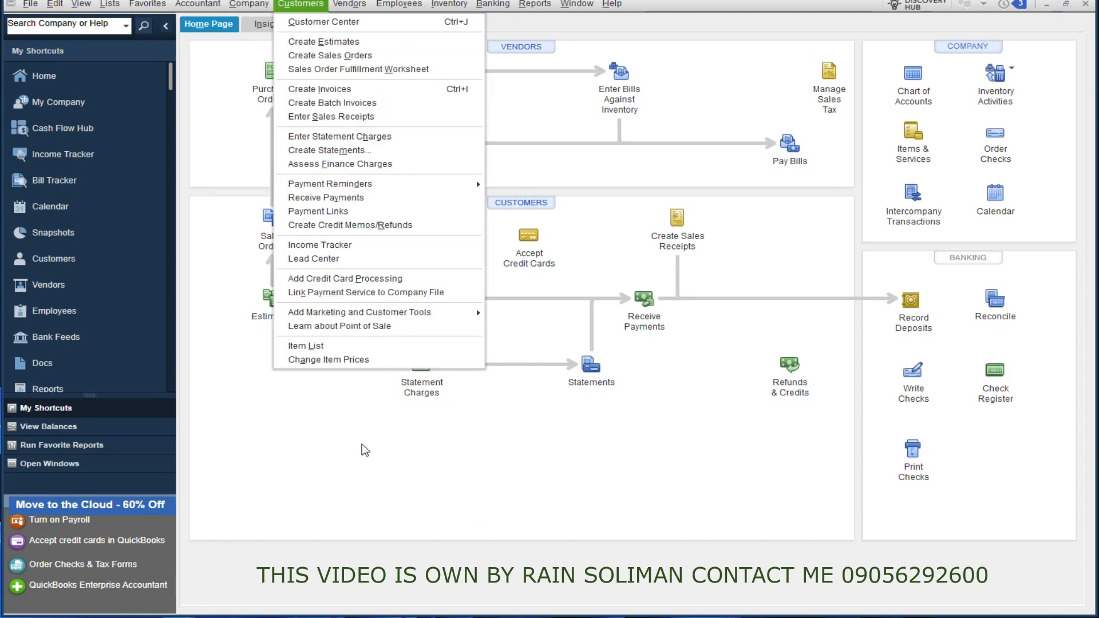
pyautogui.click(314, 26)
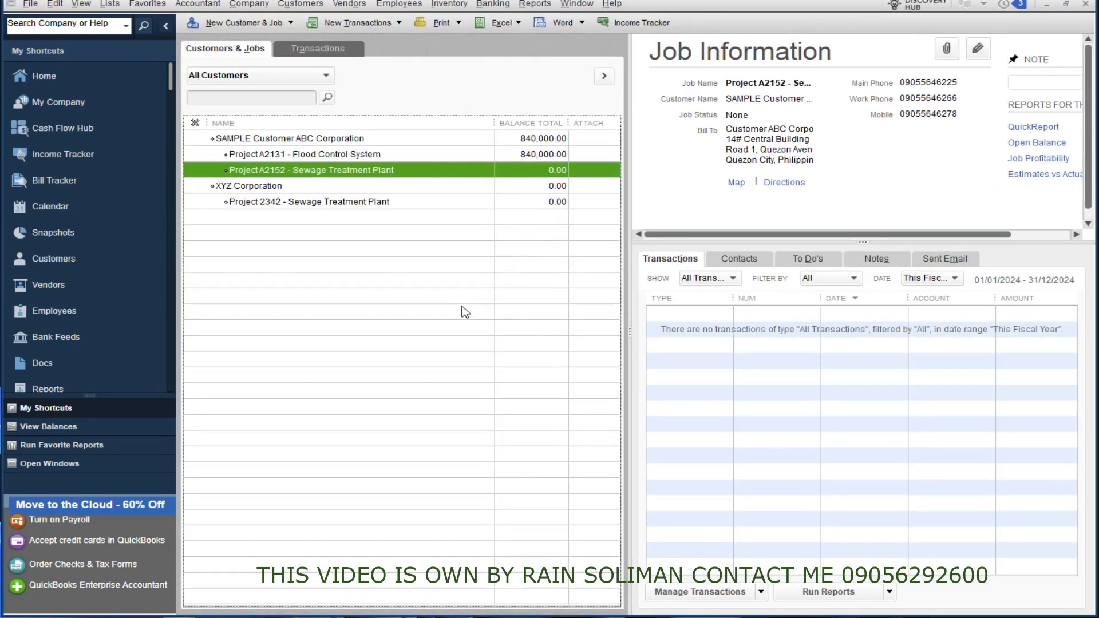
pyautogui.click(307, 139)
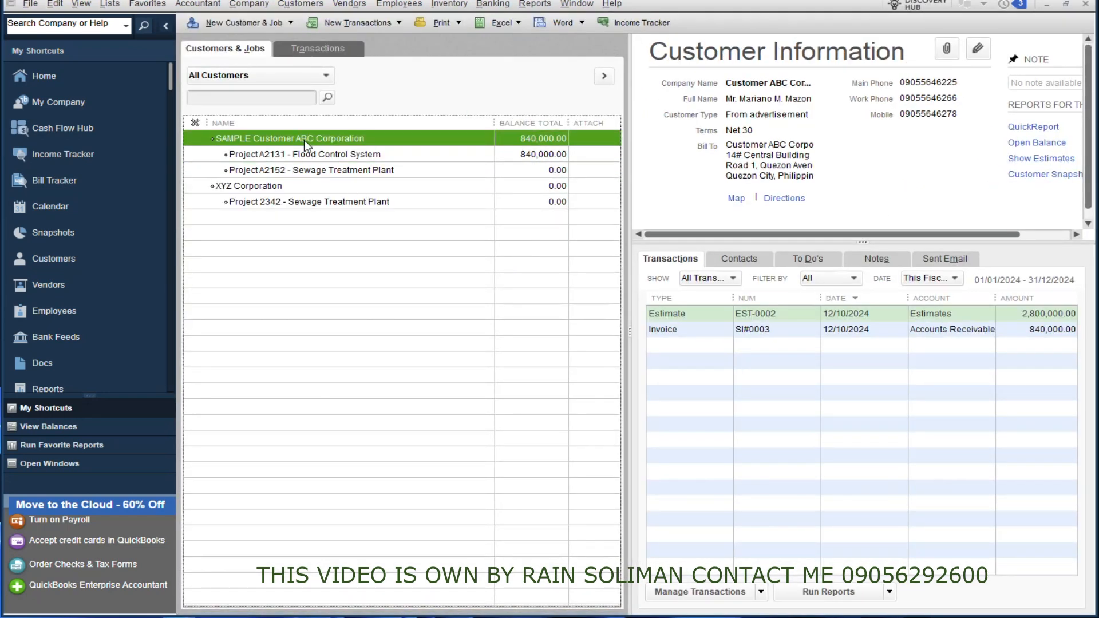
pyautogui.click(350, 156)
pyautogui.click(343, 172)
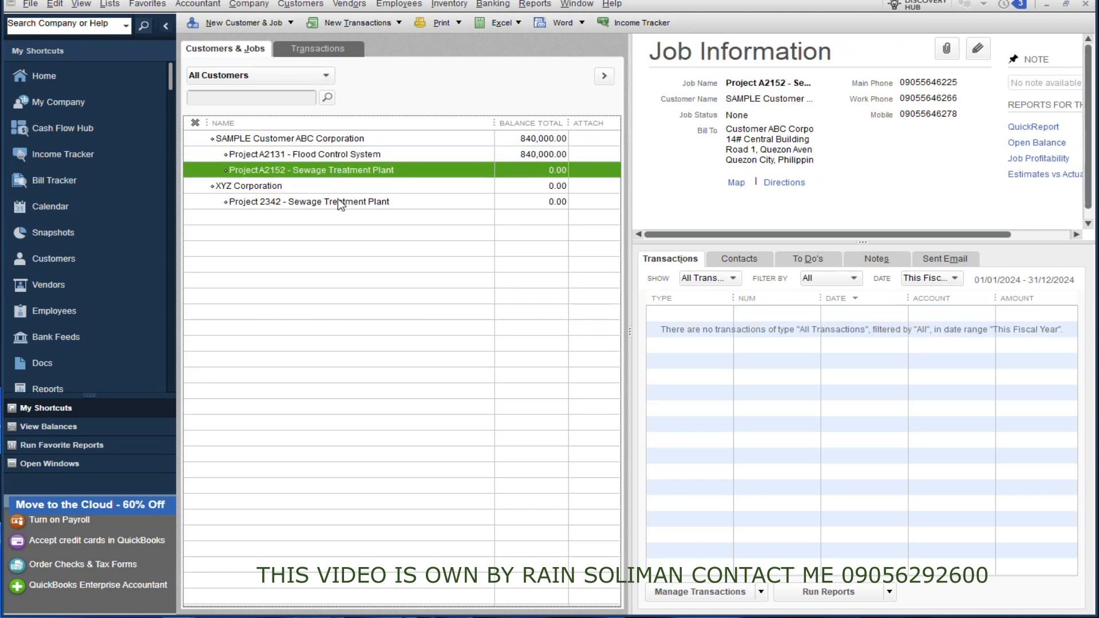
pyautogui.click(338, 200)
pyautogui.click(338, 139)
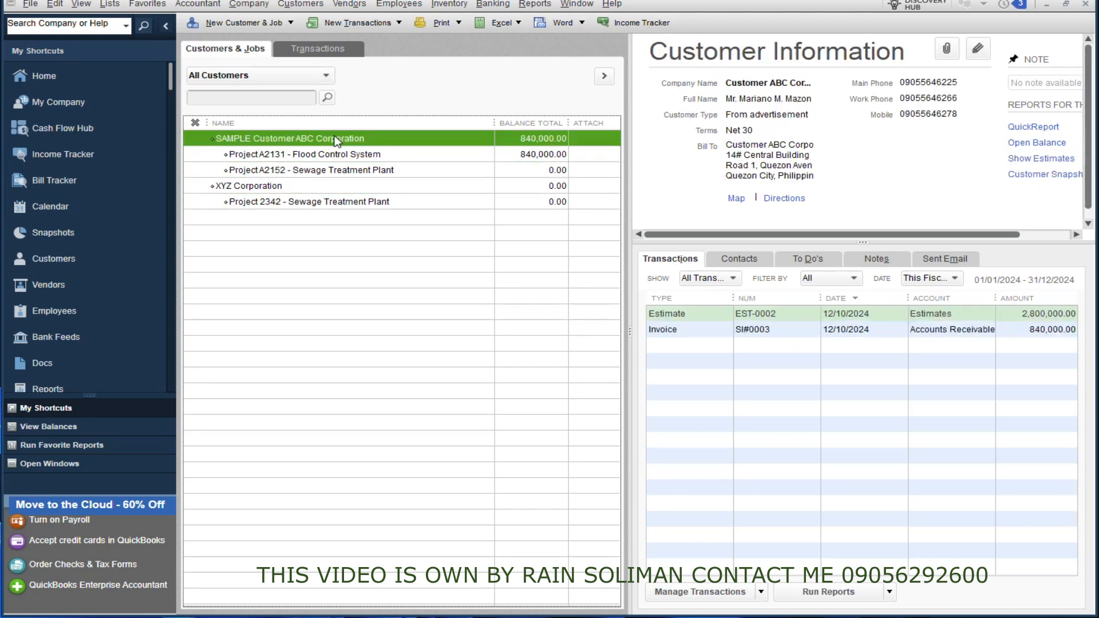
pyautogui.click(331, 156)
pyautogui.click(331, 171)
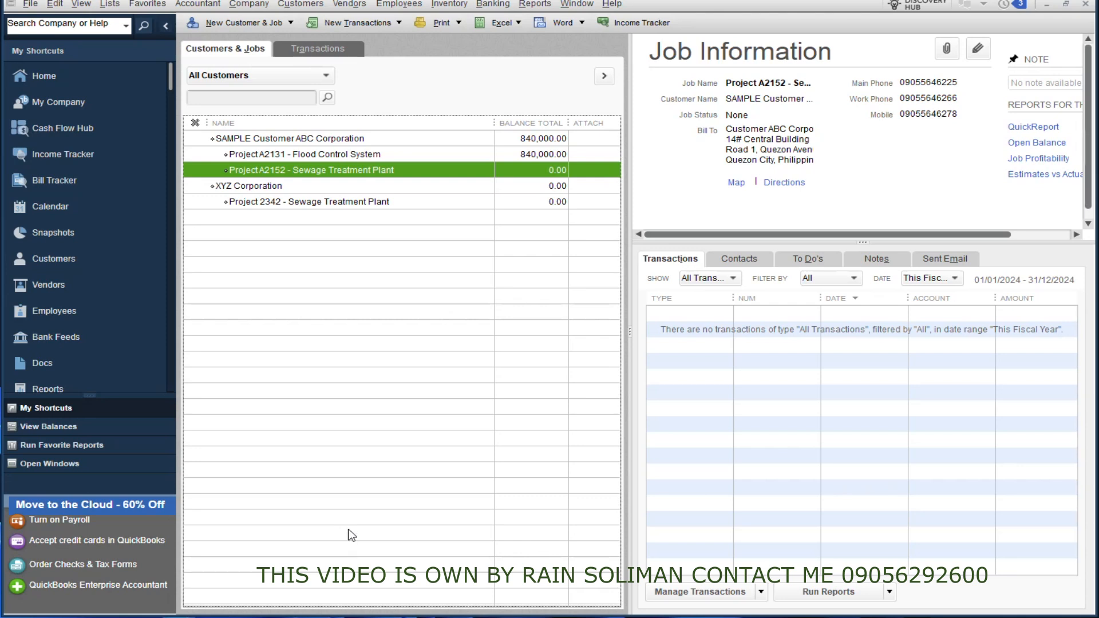
# Step: Open the Project A2152 - Sewage Treatment Plant job for editing and show its additional and job information
pyautogui.rightClick(352, 175)
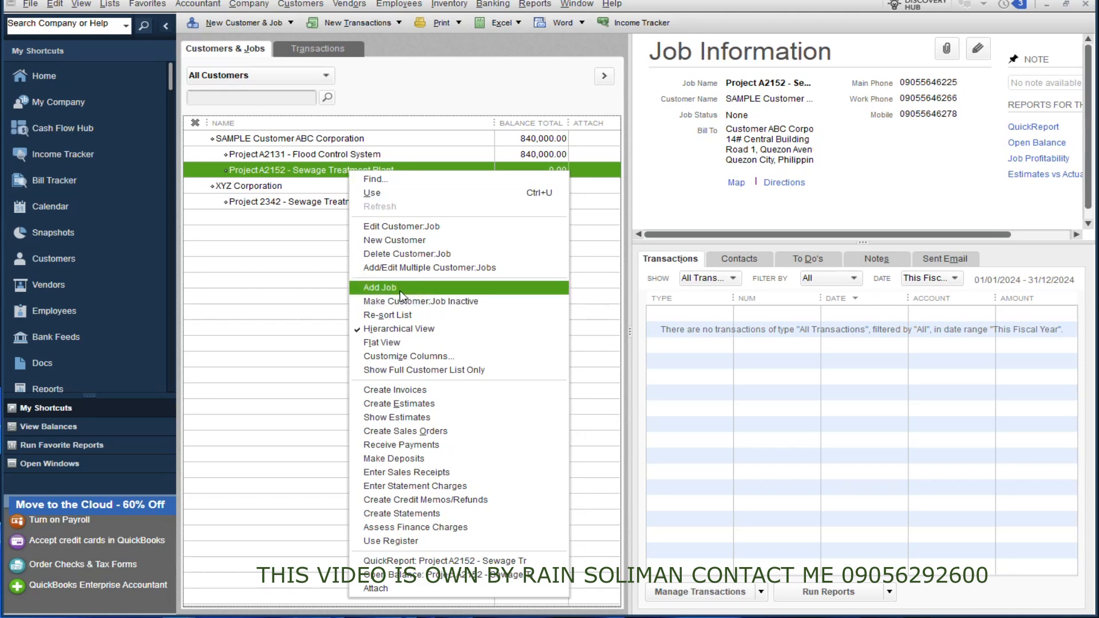
pyautogui.click(284, 280)
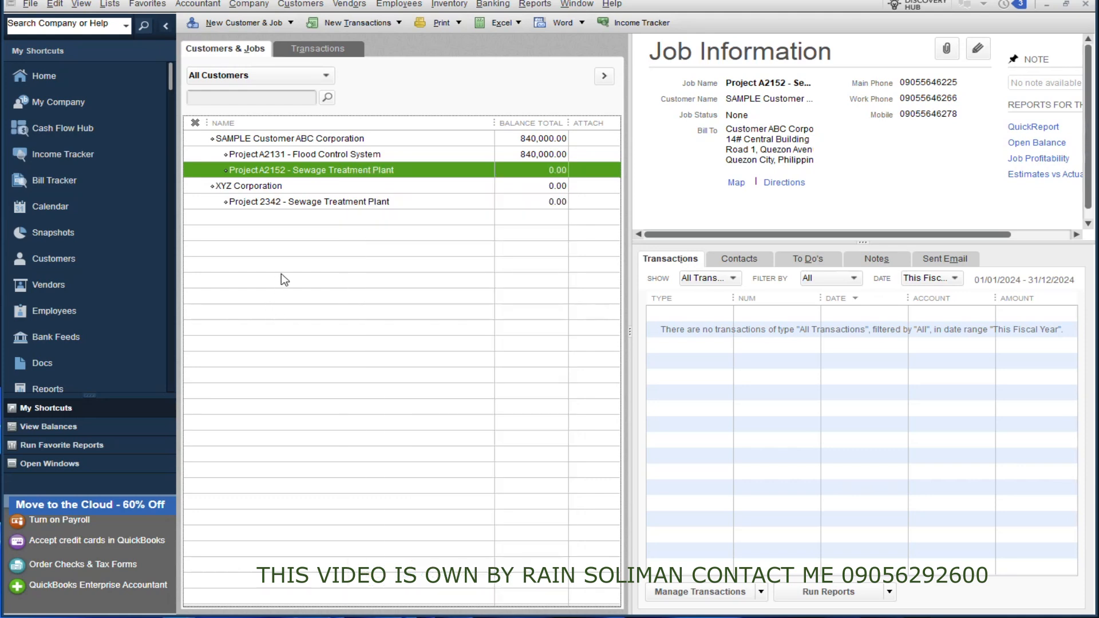
pyautogui.rightClick(336, 171)
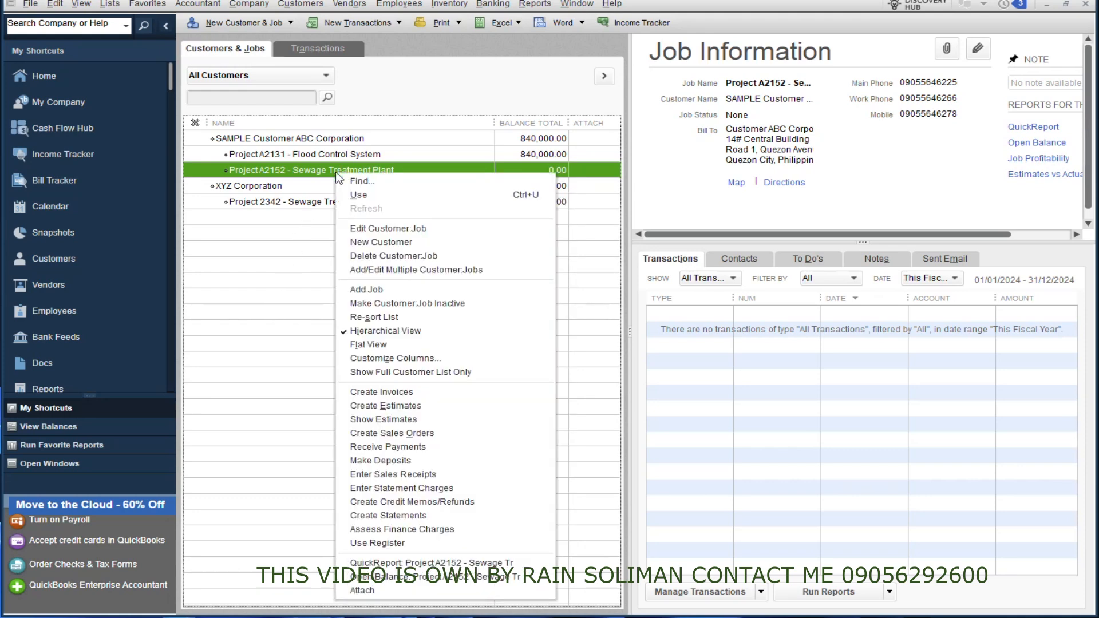
pyautogui.click(381, 230)
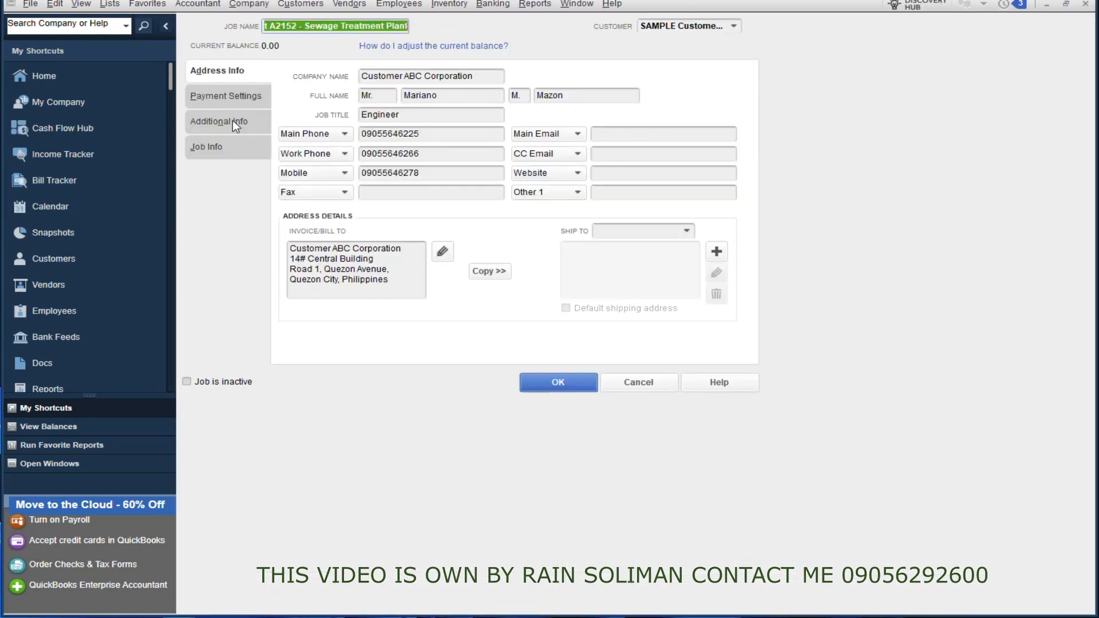
pyautogui.click(227, 122)
pyautogui.click(226, 151)
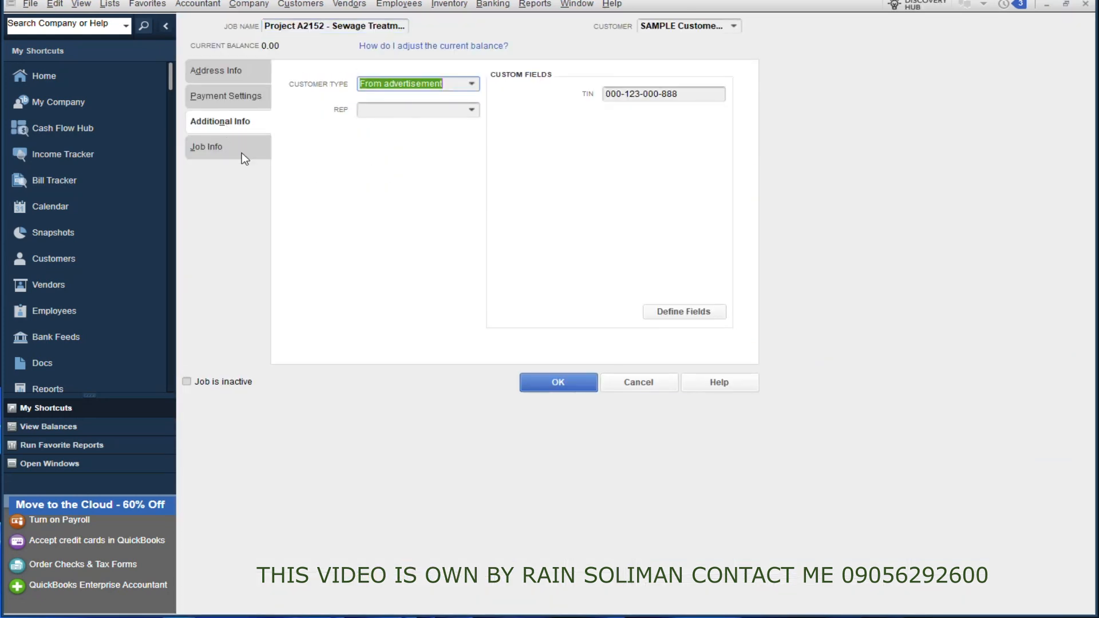
pyautogui.click(242, 152)
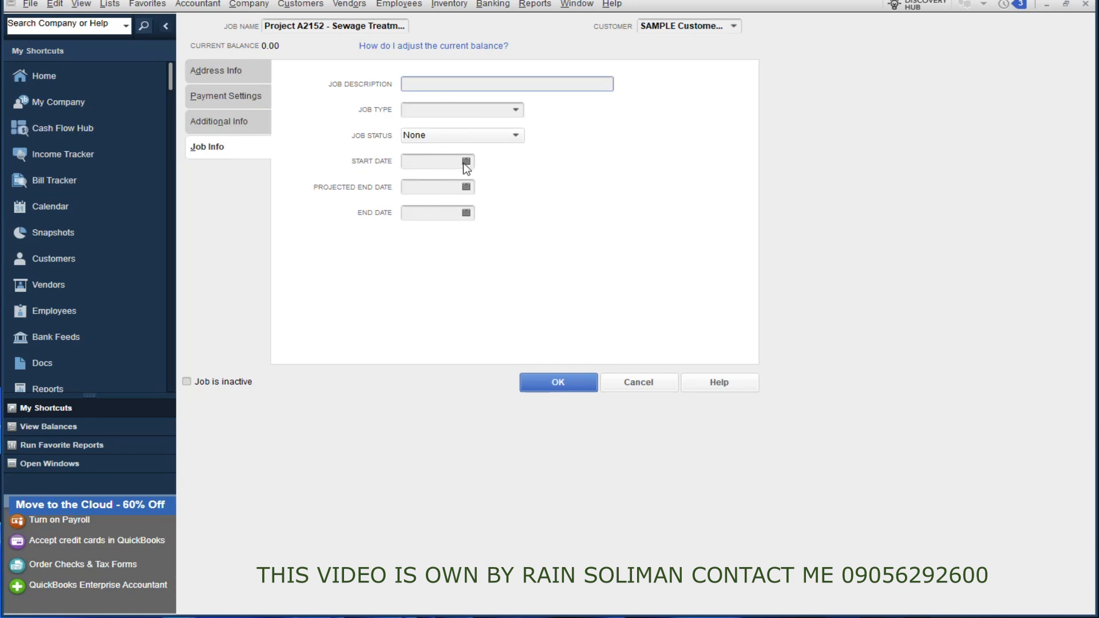
# Step: Examine the start, projected end and end date calendars and the job description field without entering anything
pyautogui.click(466, 162)
pyautogui.click(344, 254)
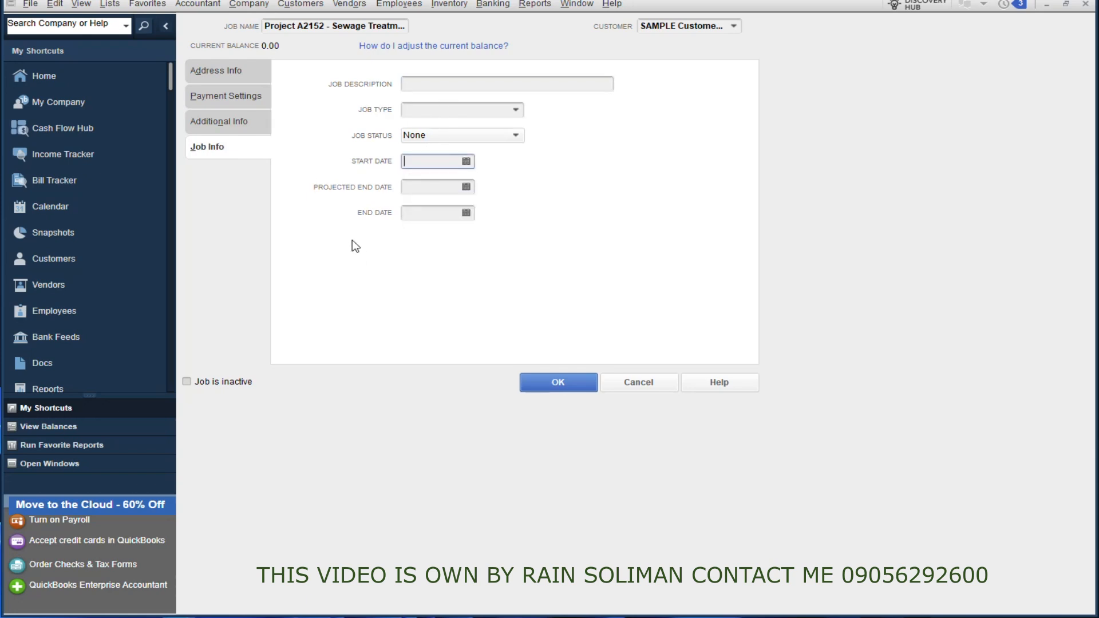
pyautogui.click(466, 188)
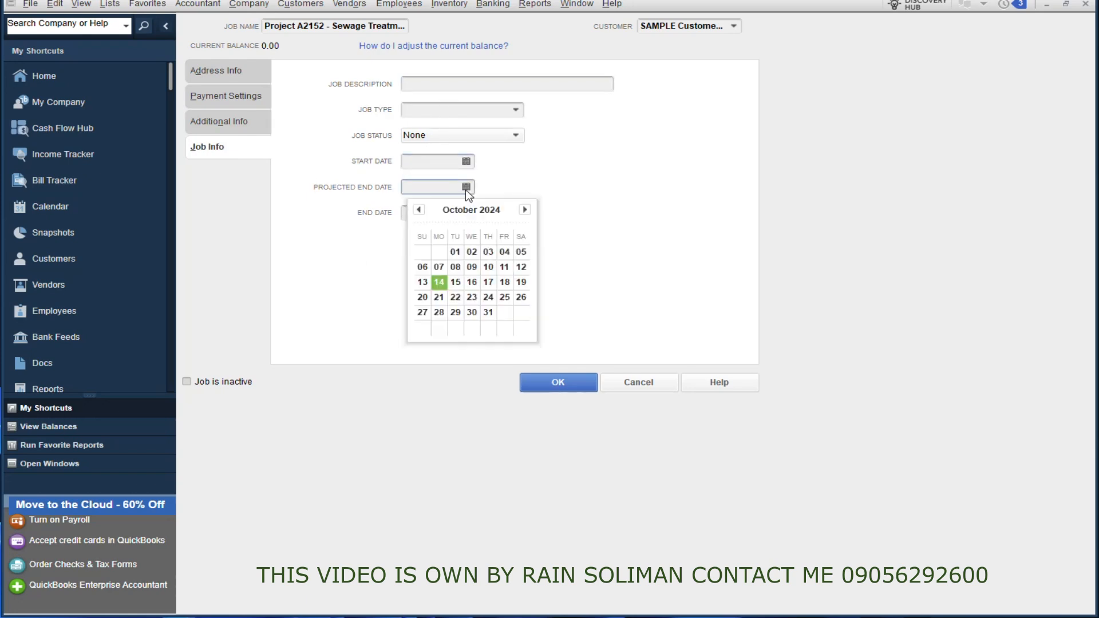
pyautogui.click(332, 261)
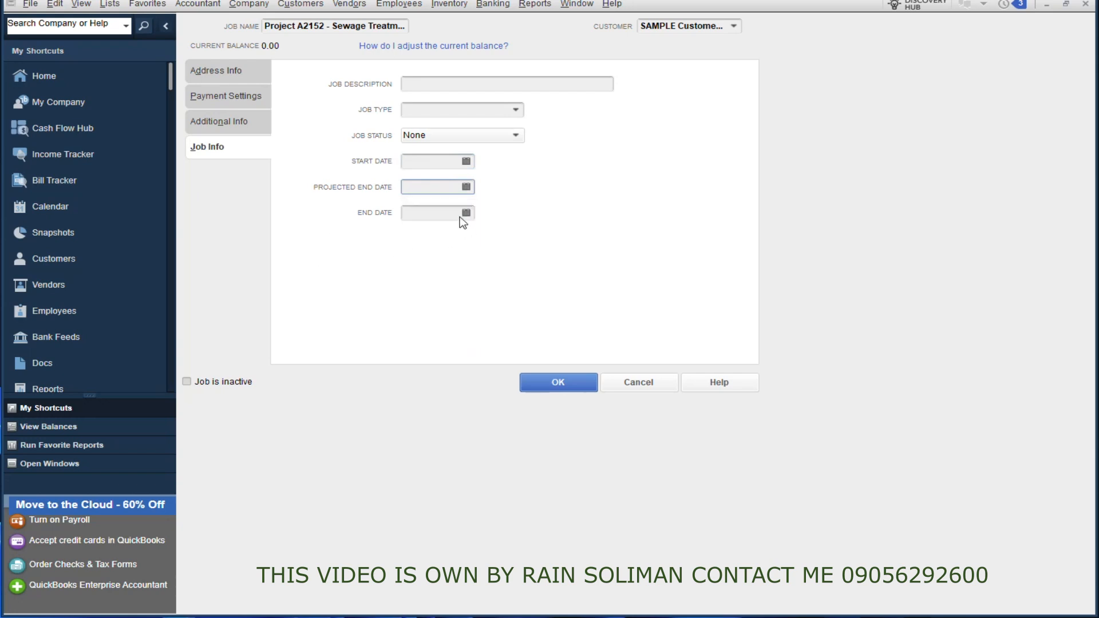
pyautogui.click(466, 213)
pyautogui.click(305, 261)
pyautogui.click(428, 83)
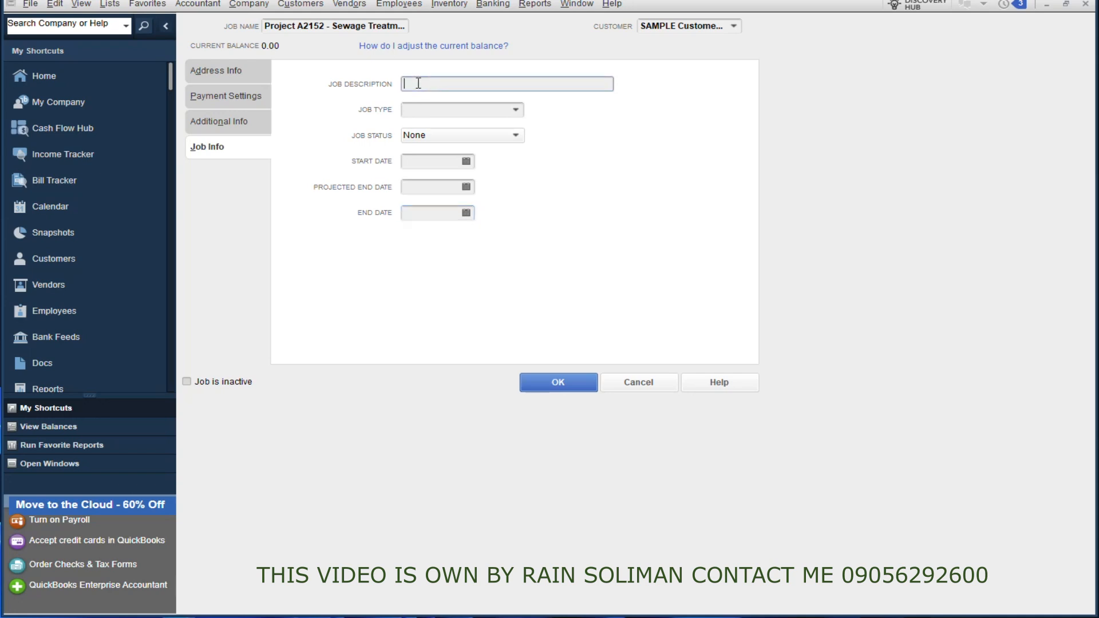
# Step: Review the job's additional, payment and address details, then cancel the edit and close the Customer Center
pyautogui.click(247, 126)
pyautogui.click(243, 99)
pyautogui.click(223, 71)
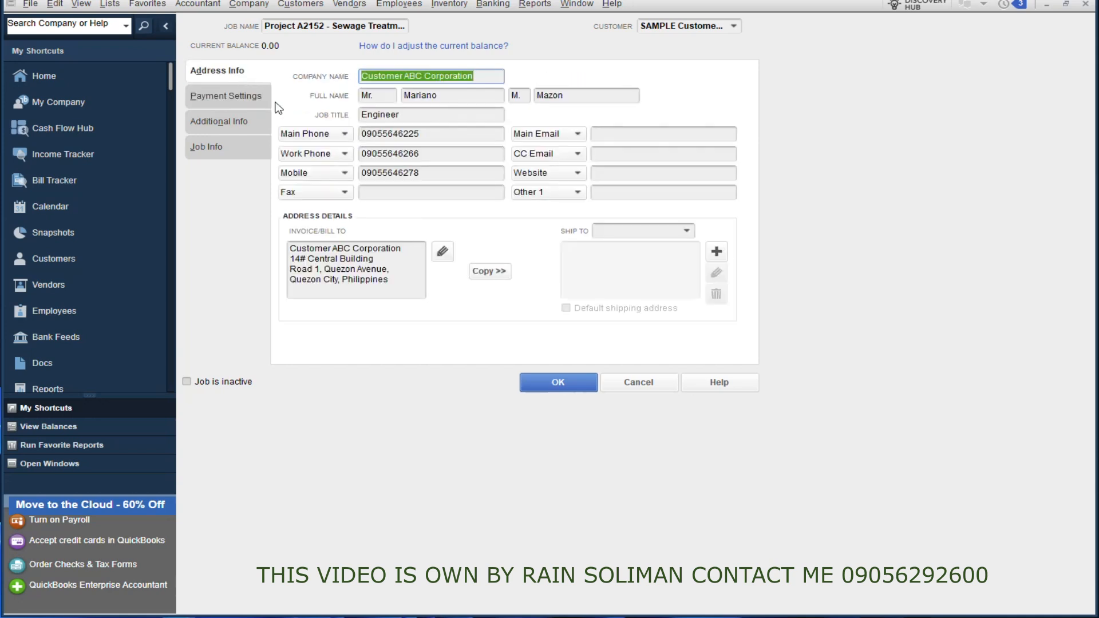
pyautogui.click(639, 384)
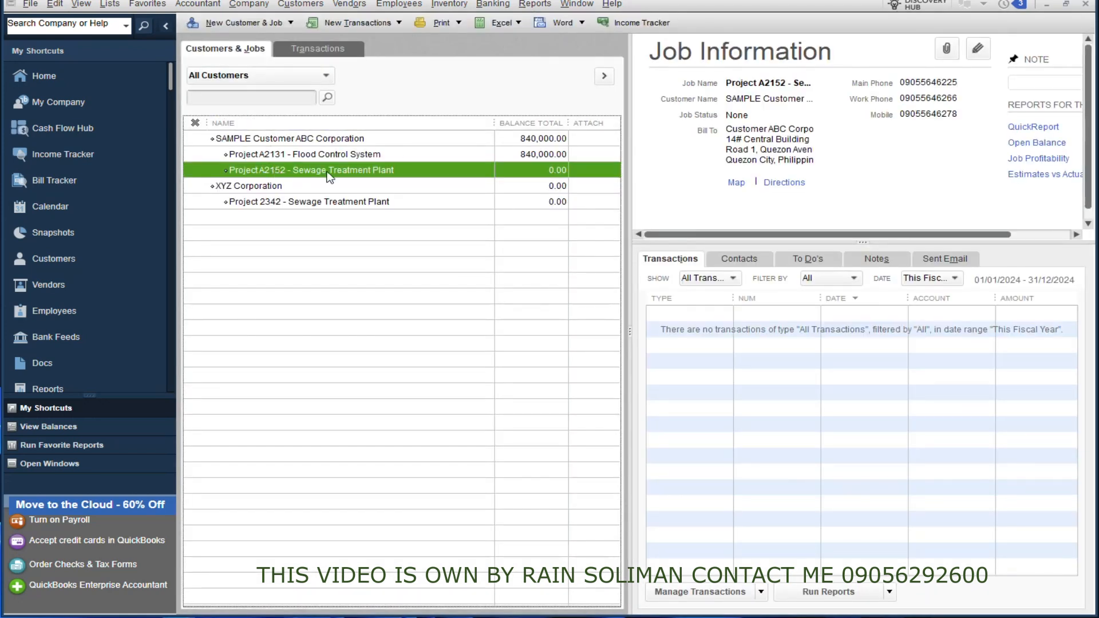
pyautogui.click(680, 301)
pyautogui.click(1085, 5)
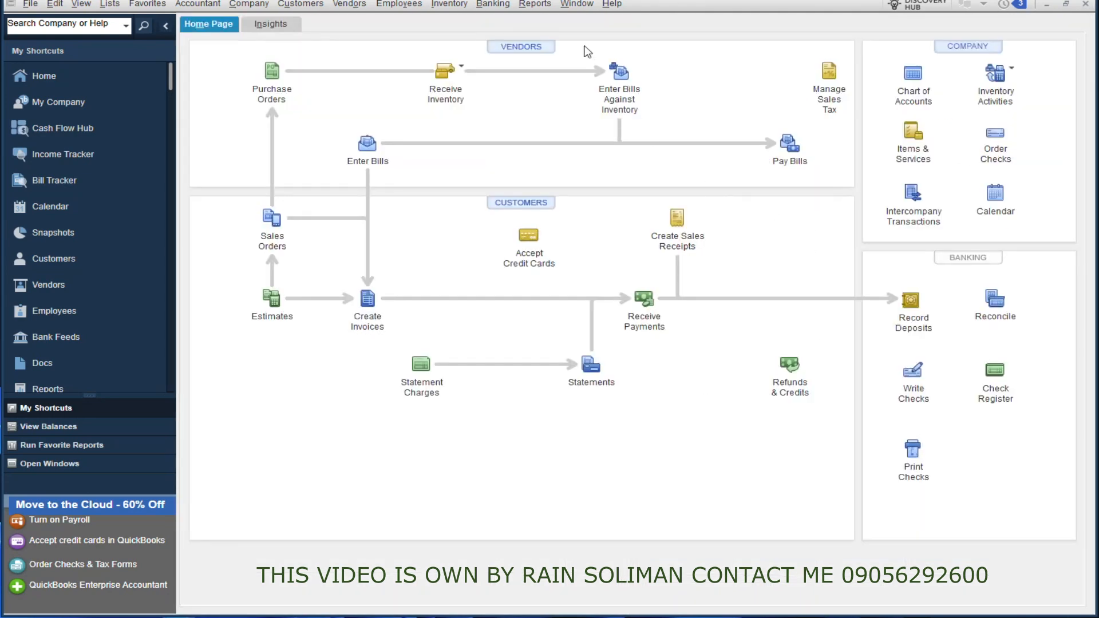
# Step: View the Job Estimates vs. Actuals Detail report for Project A2131 - Flood Control System across the full width, then close it
pyautogui.click(534, 5)
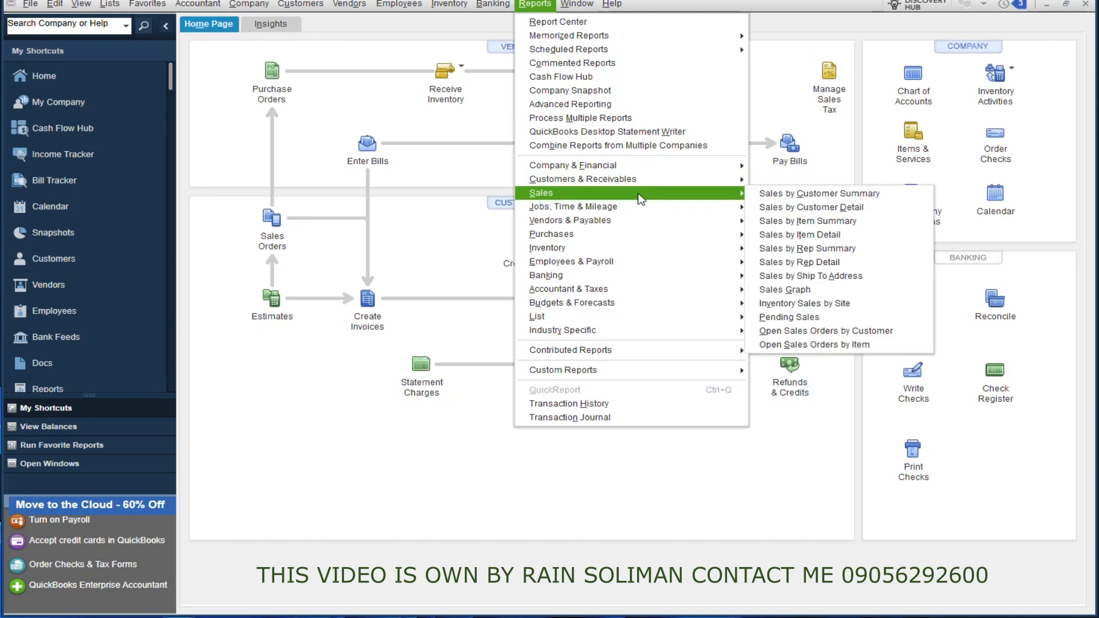
pyautogui.moveTo(632, 209)
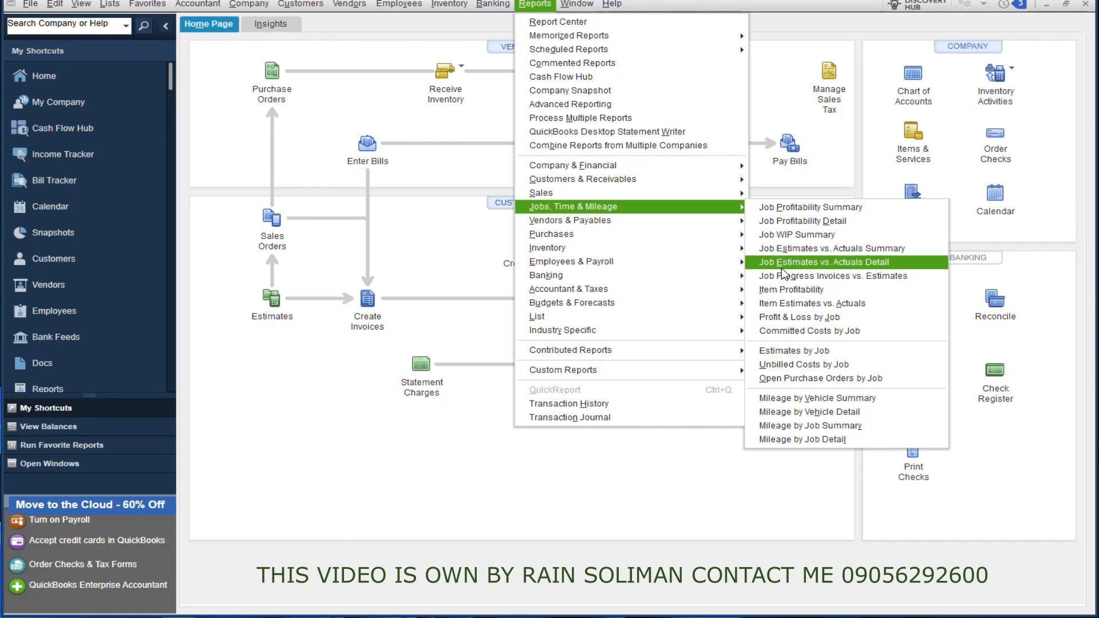
pyautogui.click(832, 267)
pyautogui.click(500, 152)
pyautogui.click(461, 202)
pyautogui.press('Return')
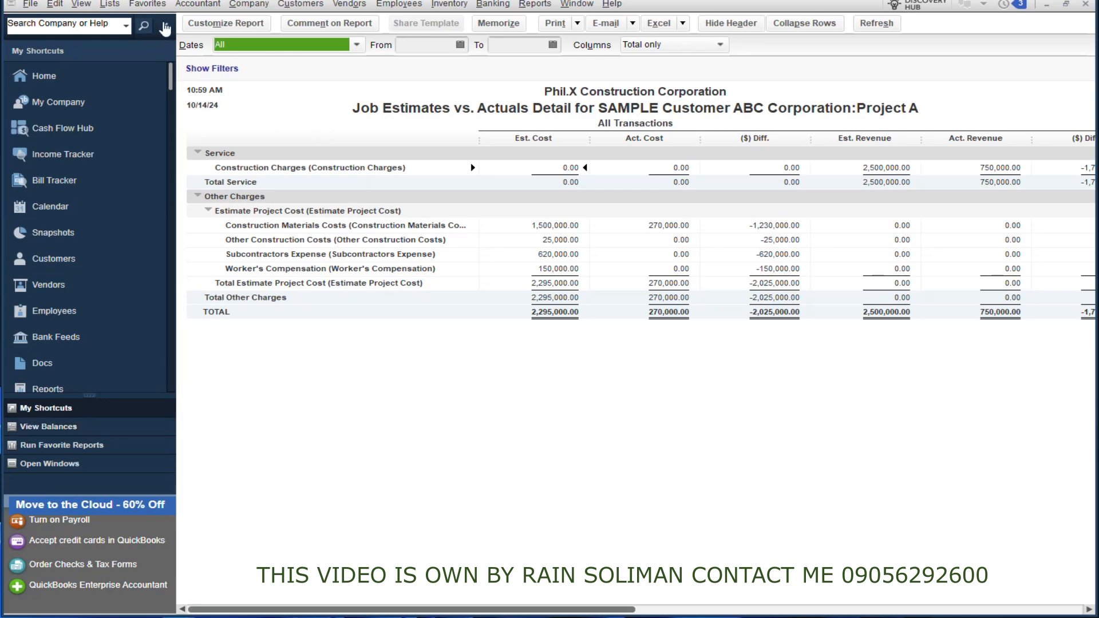
pyautogui.click(166, 25)
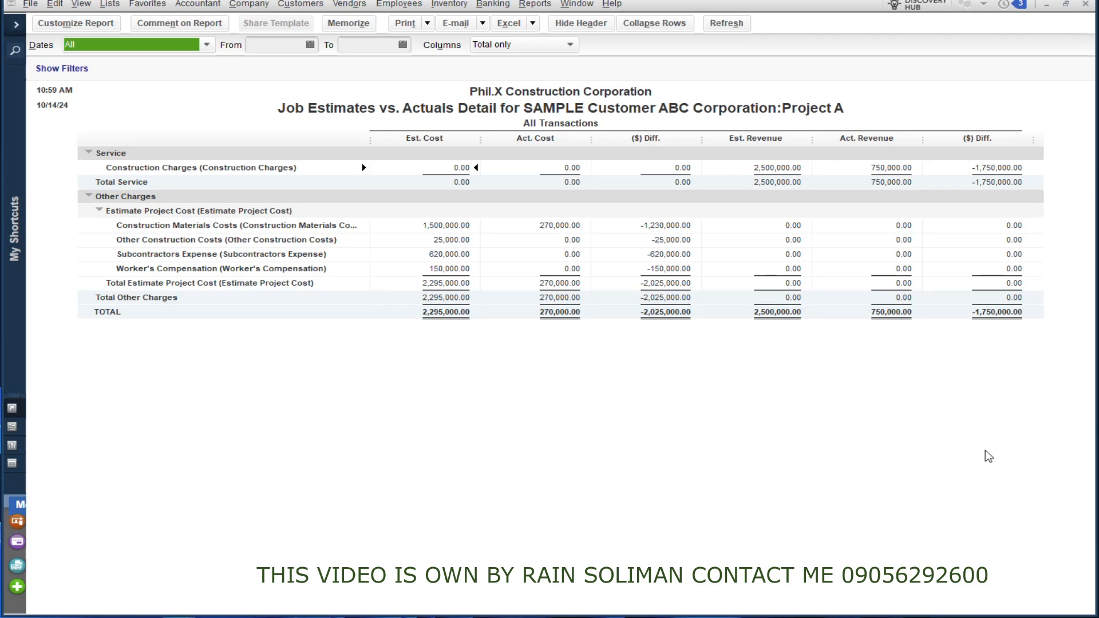
pyautogui.click(1083, 5)
# Step: View the Profit & Loss by Job report and close it
pyautogui.click(534, 4)
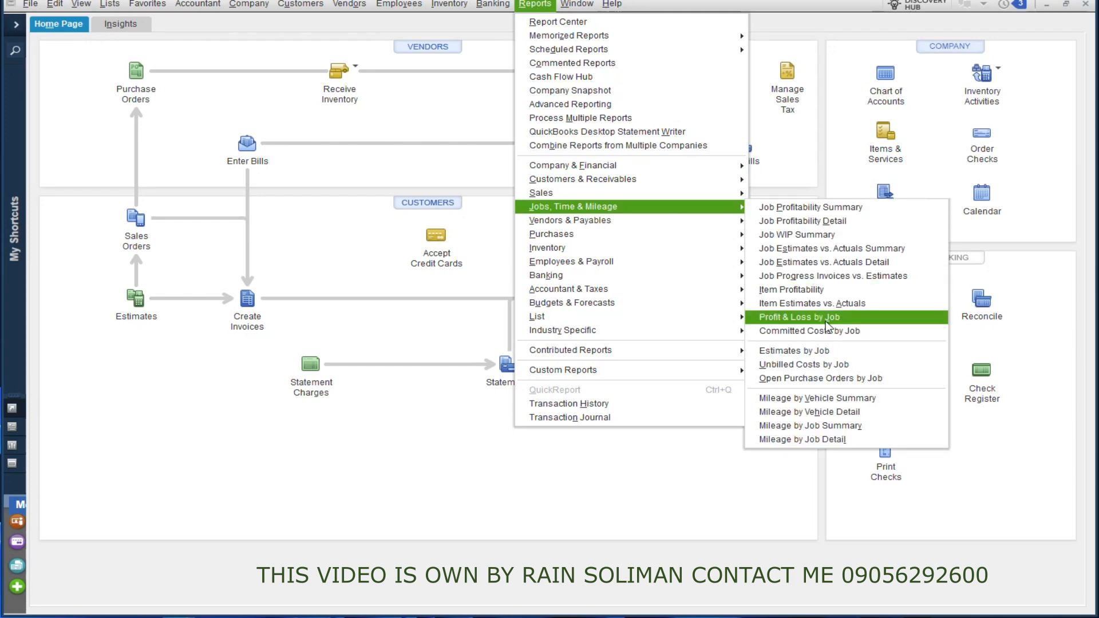
pyautogui.click(833, 319)
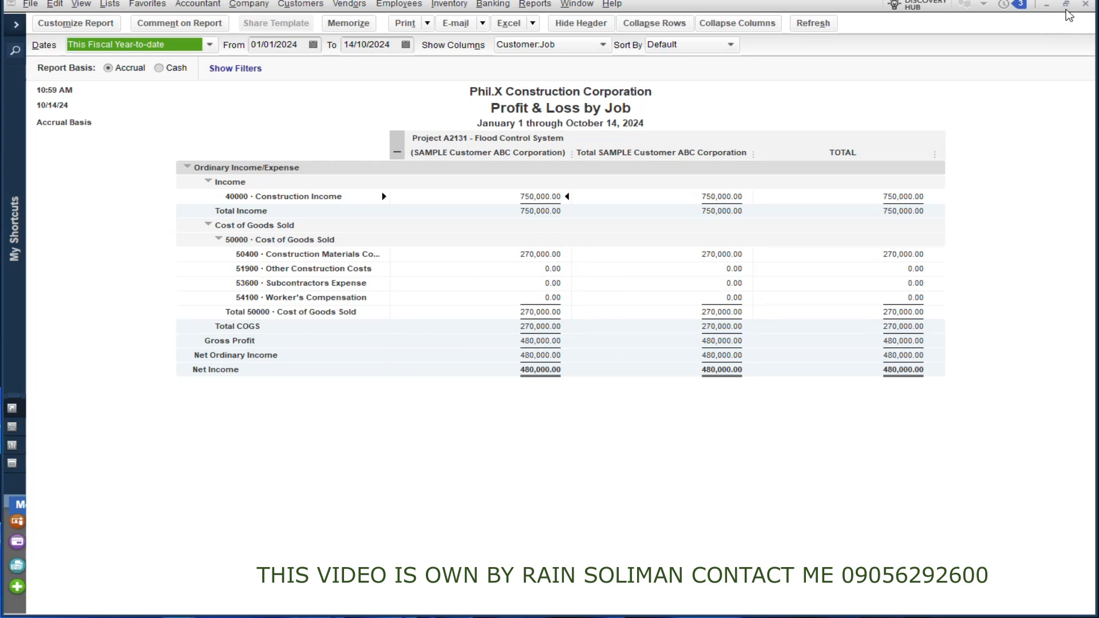
pyautogui.click(1085, 5)
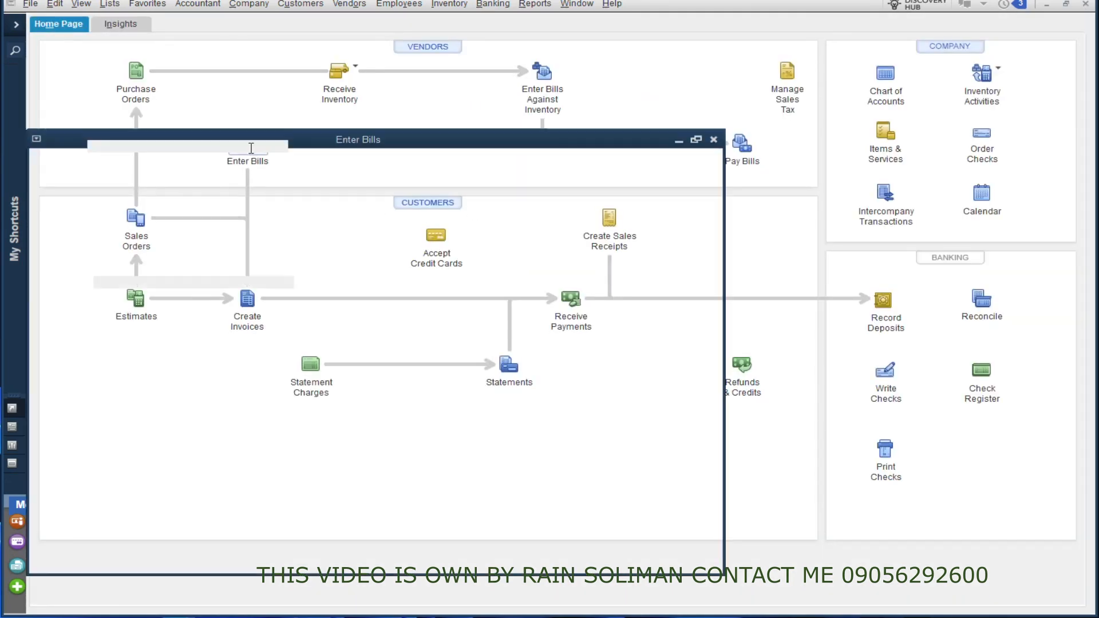
# Step: Start a bill from vendor Hardware Supplier with an item line for Metal ReBar 40mm 20Ft
pyautogui.click(246, 150)
pyautogui.click(298, 145)
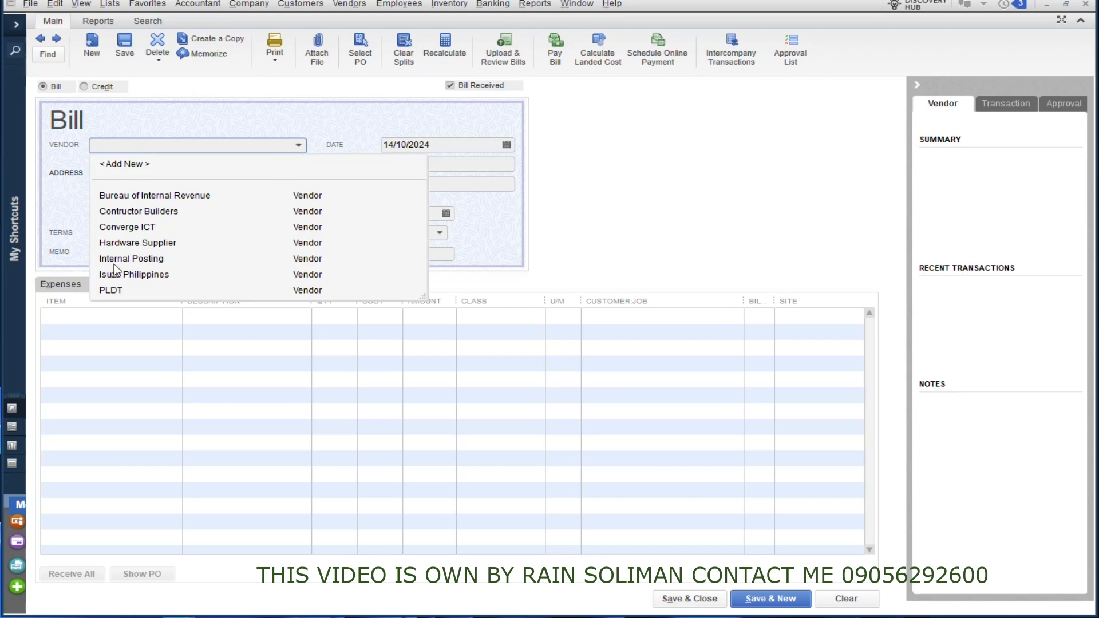
pyautogui.click(119, 243)
pyautogui.click(159, 314)
pyautogui.click(172, 319)
pyautogui.click(109, 475)
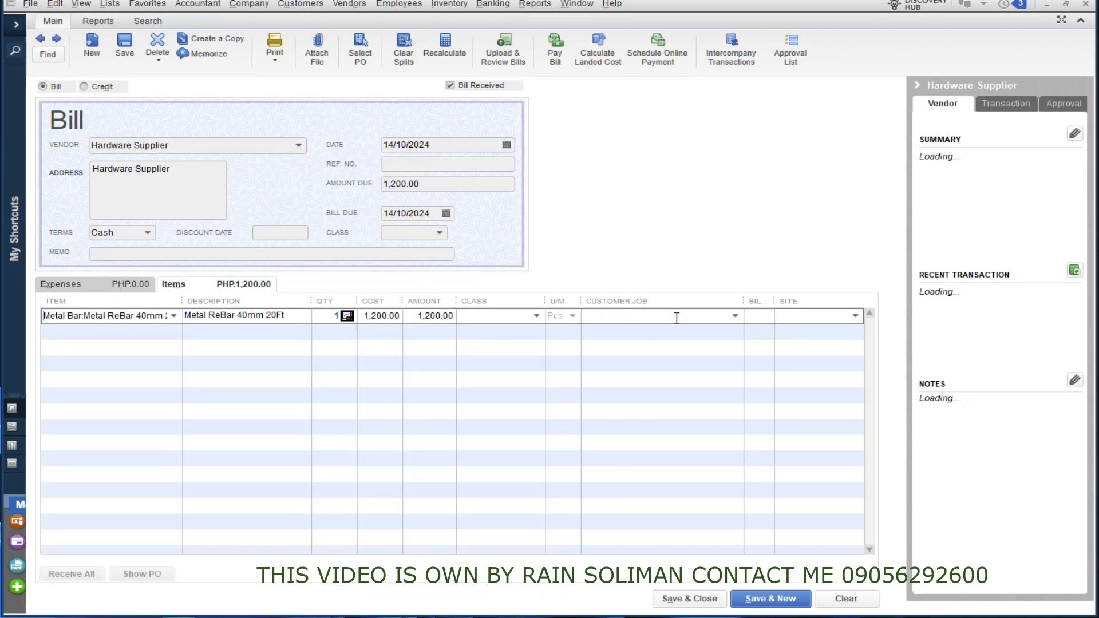
# Step: Assign the bill's rebar line to Project A2131 - Flood Control System and close the bill without saving
pyautogui.click(735, 317)
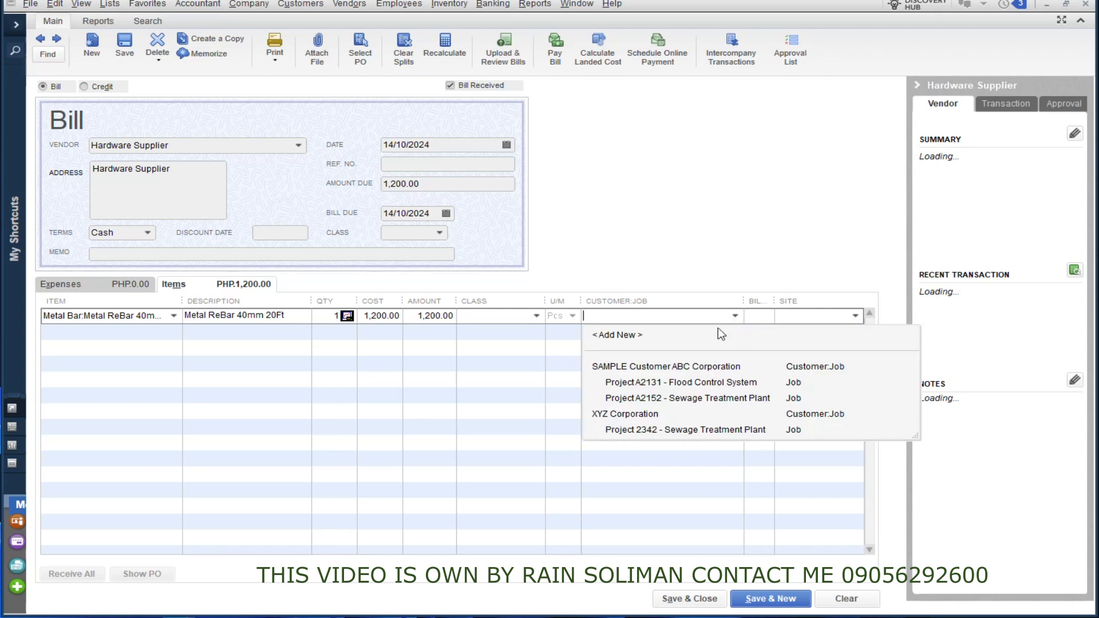
pyautogui.click(643, 383)
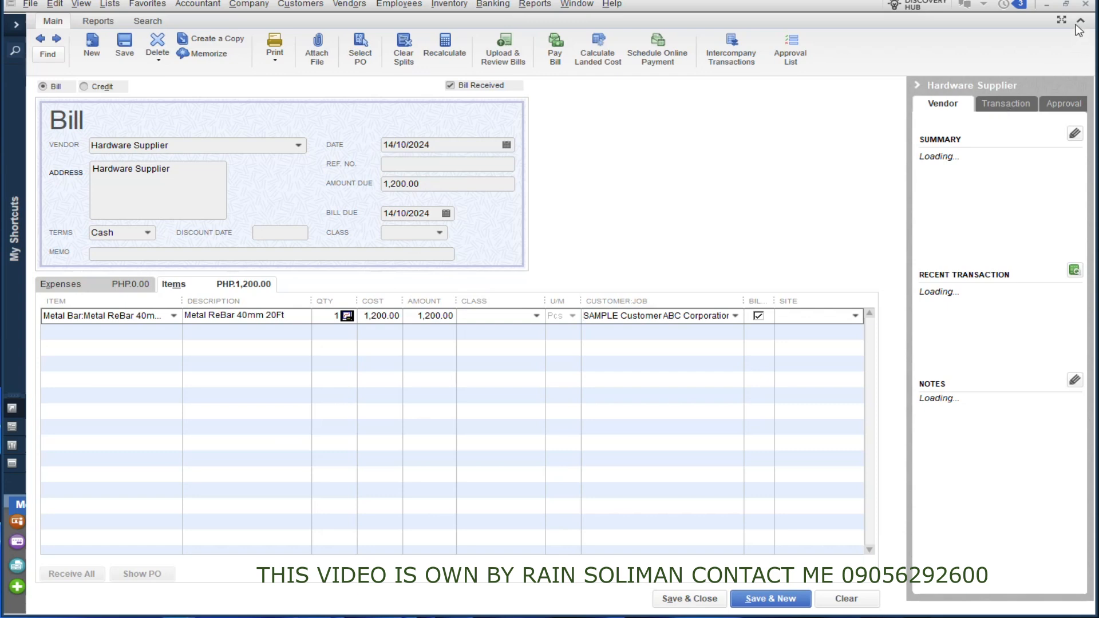
pyautogui.click(1083, 8)
pyautogui.click(456, 192)
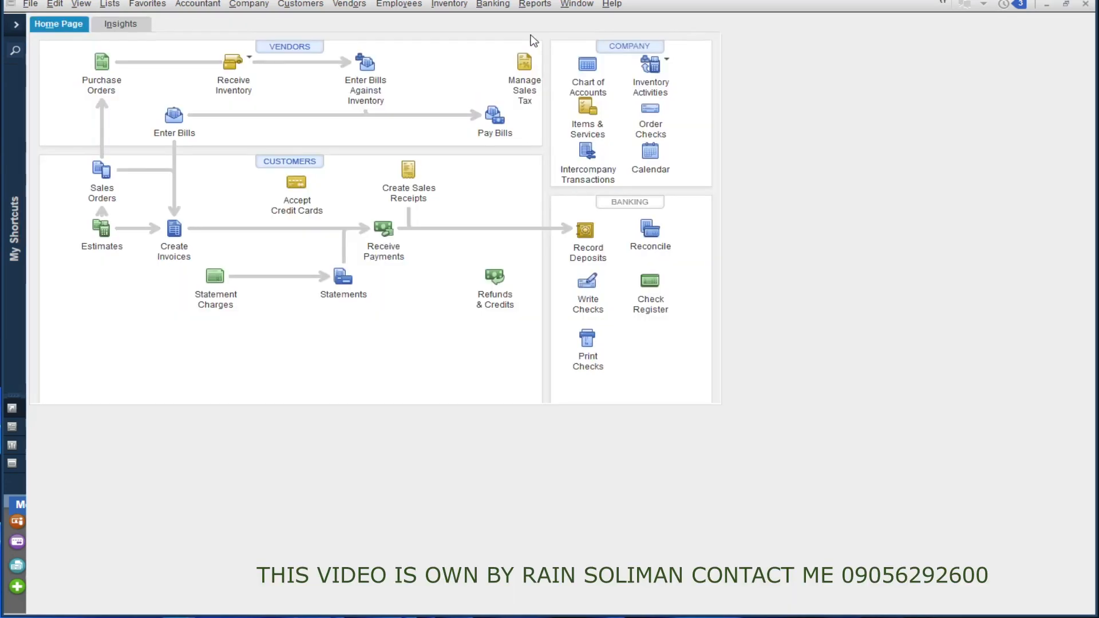
pyautogui.click(535, 5)
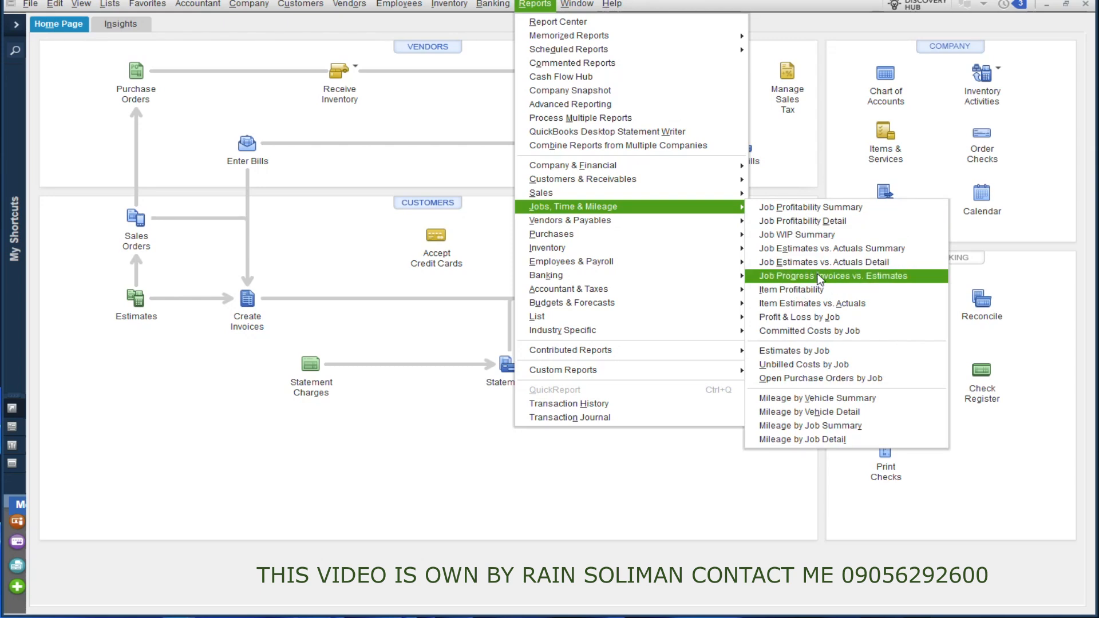
pyautogui.click(271, 294)
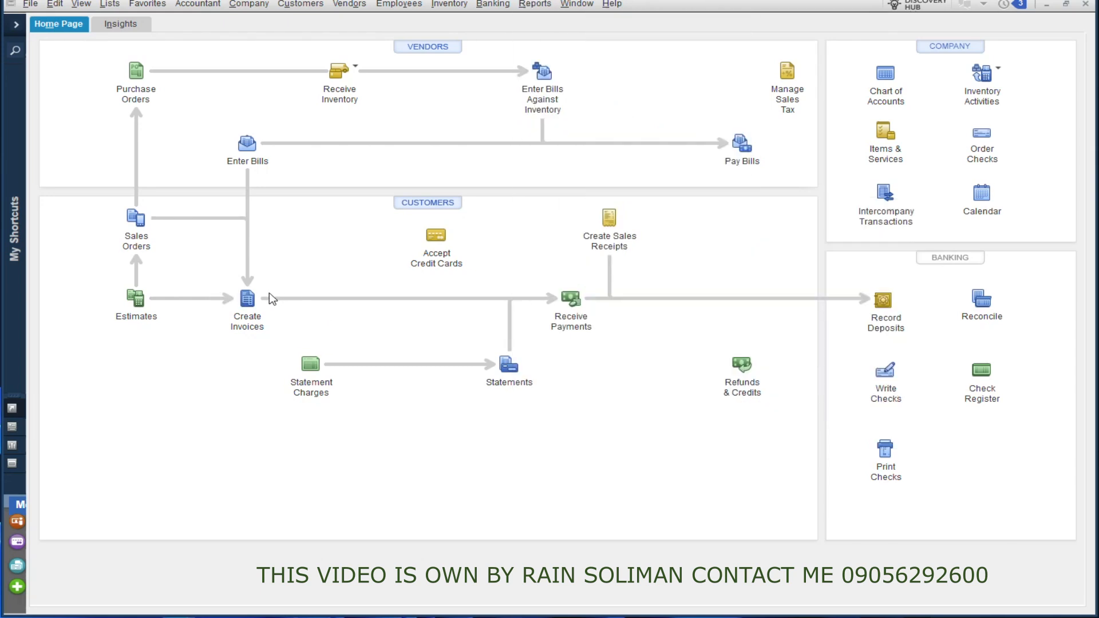
# Step: View a blank invoice form and the existing estimate for Project A2131 - Flood Control System, closing each without changes
pyautogui.click(237, 318)
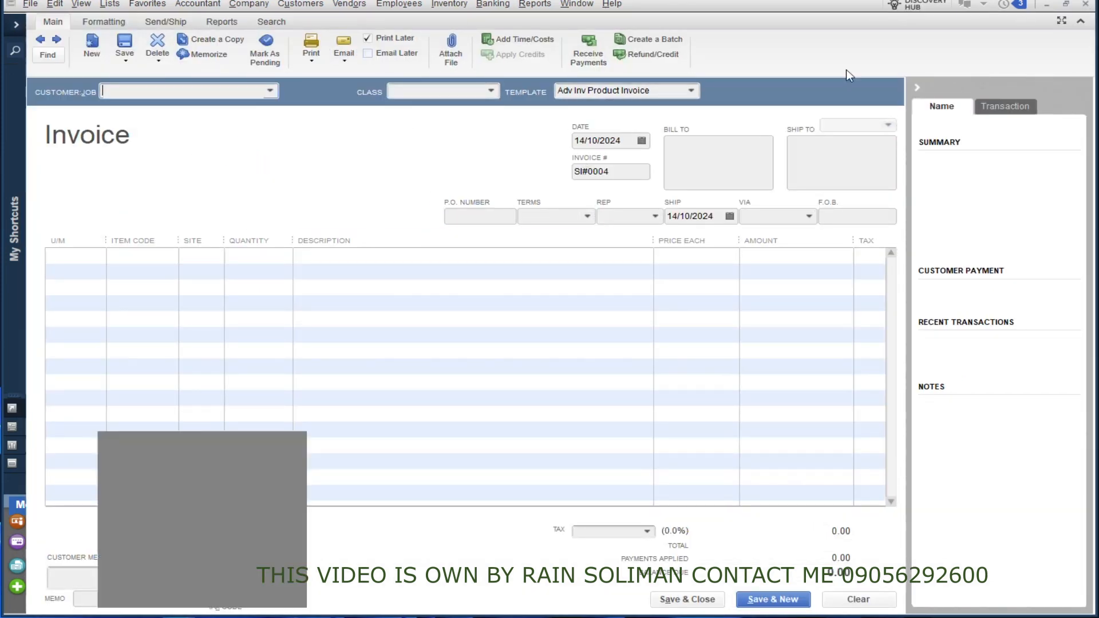
pyautogui.click(1086, 5)
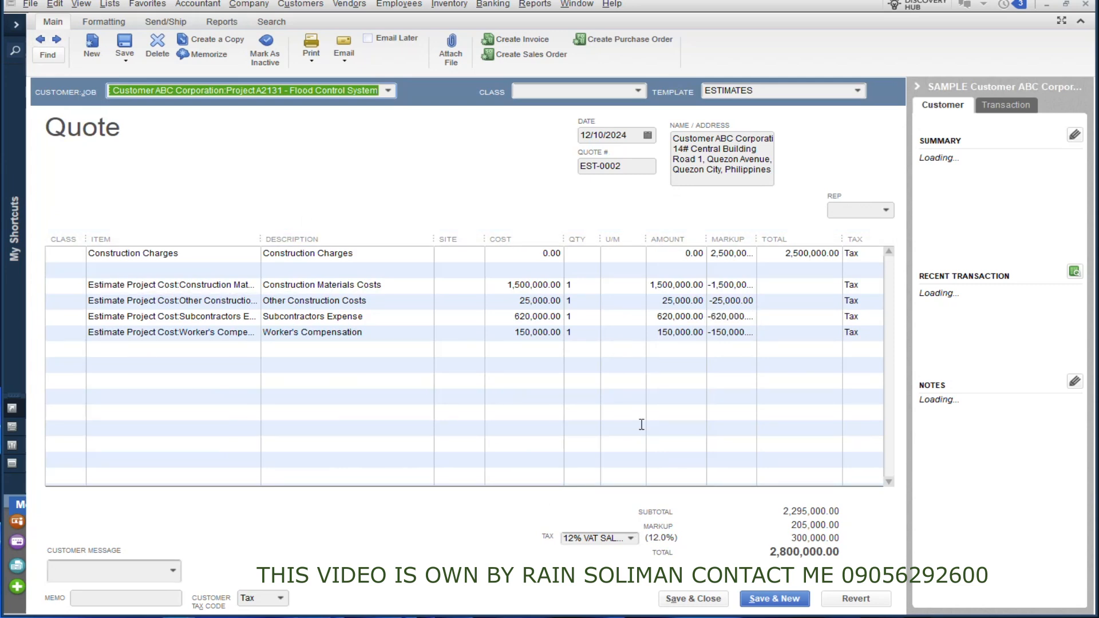
pyautogui.click(1085, 5)
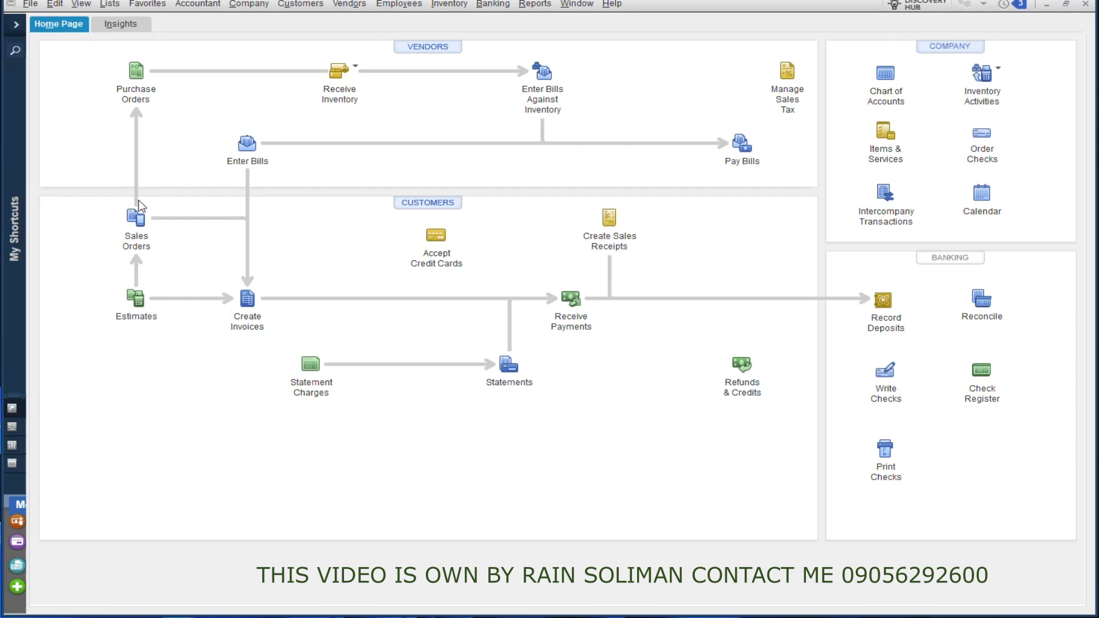
# Step: Start an invoice for Project A2131 - Flood Control System based on its available estimate dated 12/10/2024
pyautogui.click(251, 306)
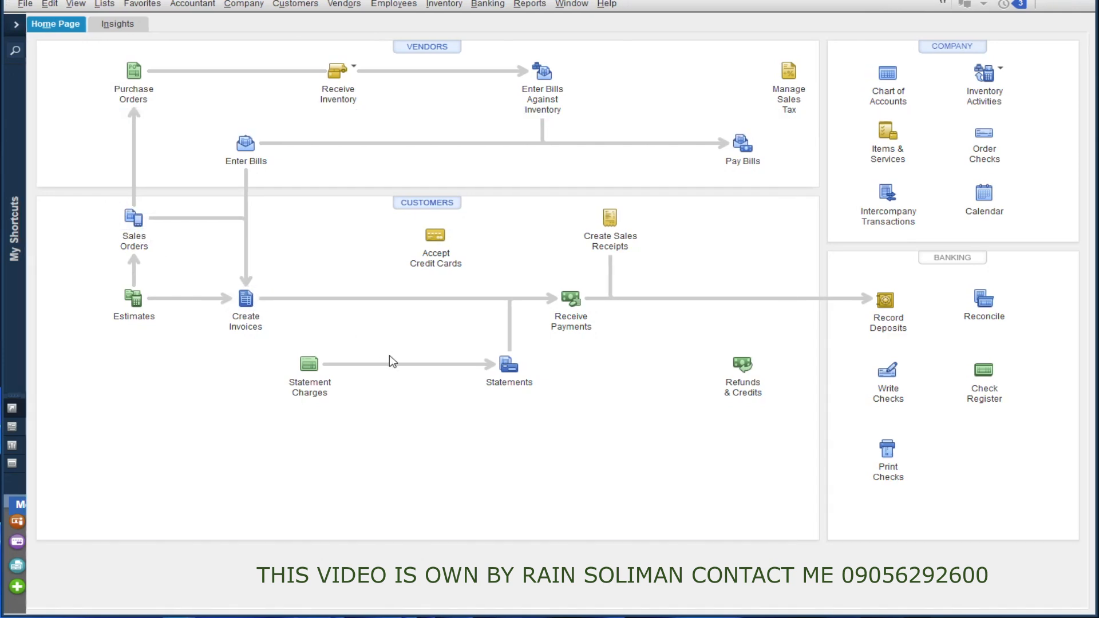
pyautogui.click(275, 93)
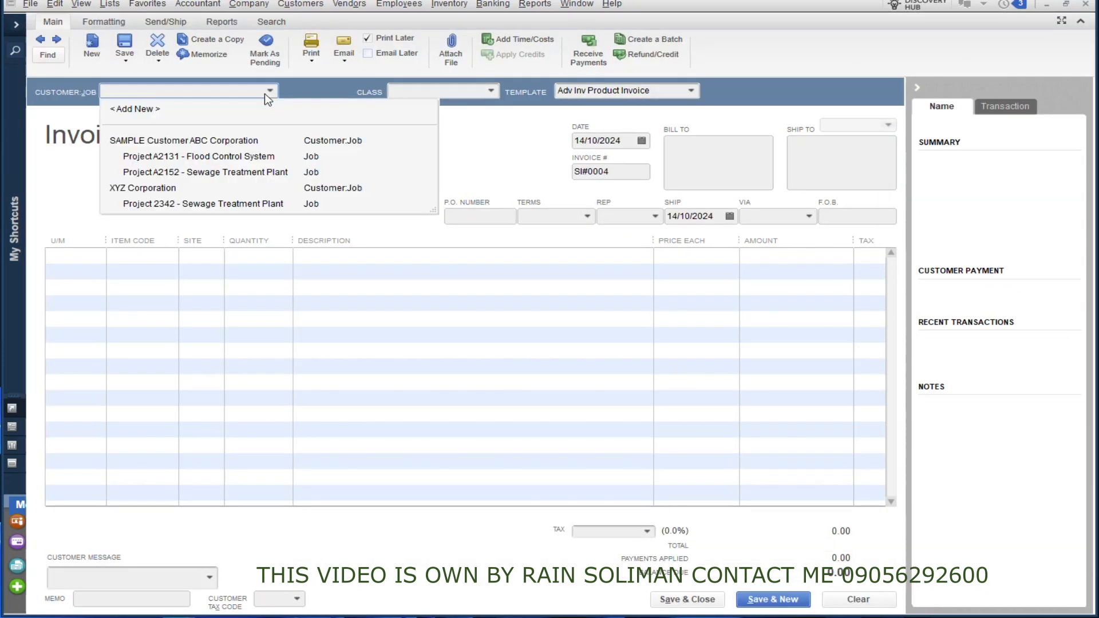
pyautogui.click(190, 157)
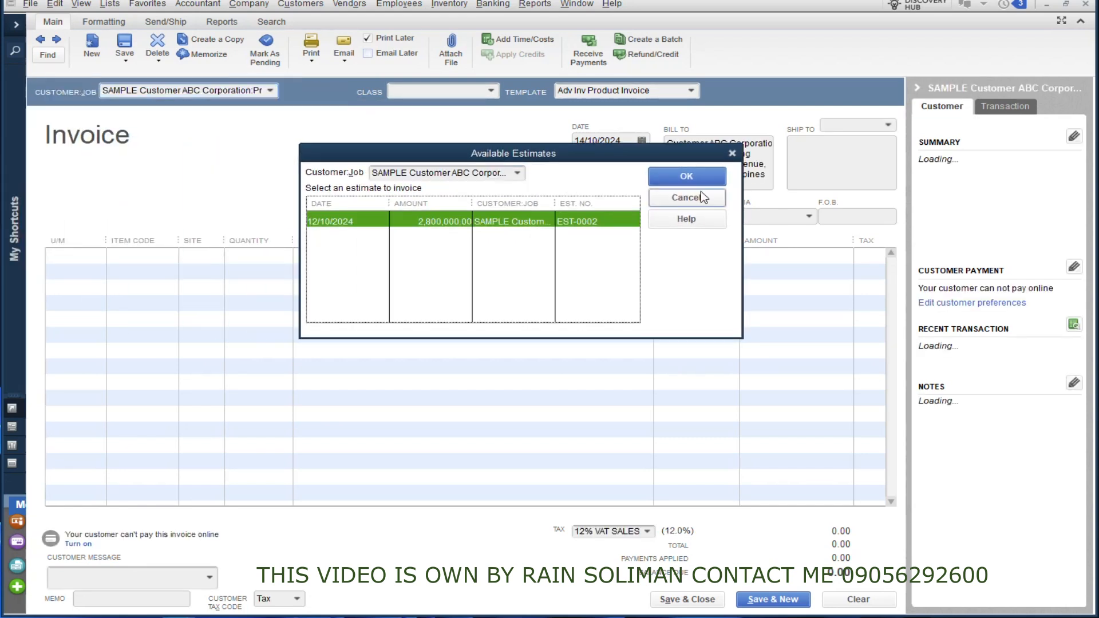
pyautogui.click(710, 179)
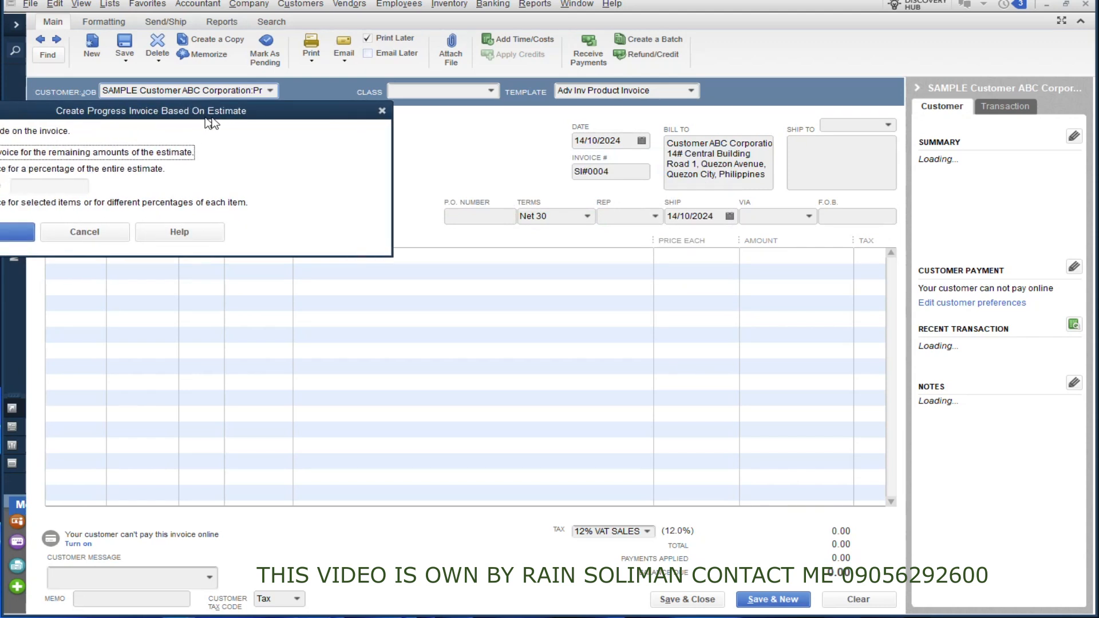
# Step: Create the progress invoice for 50% of the entire estimate, then save and close it
pyautogui.click(265, 230)
pyautogui.click(342, 246)
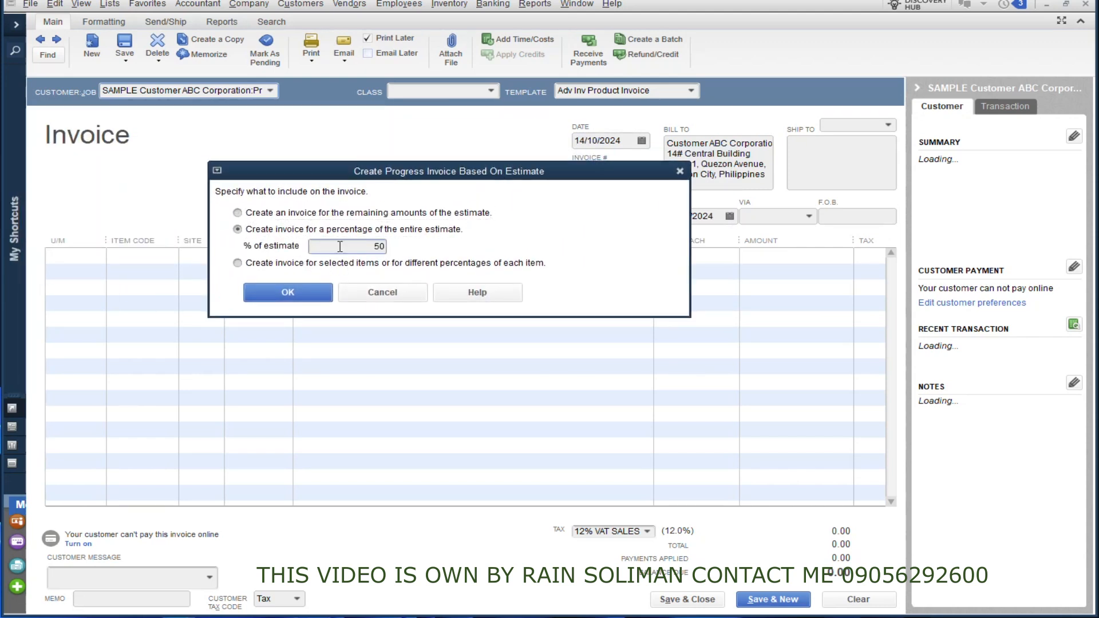
pyautogui.click(293, 292)
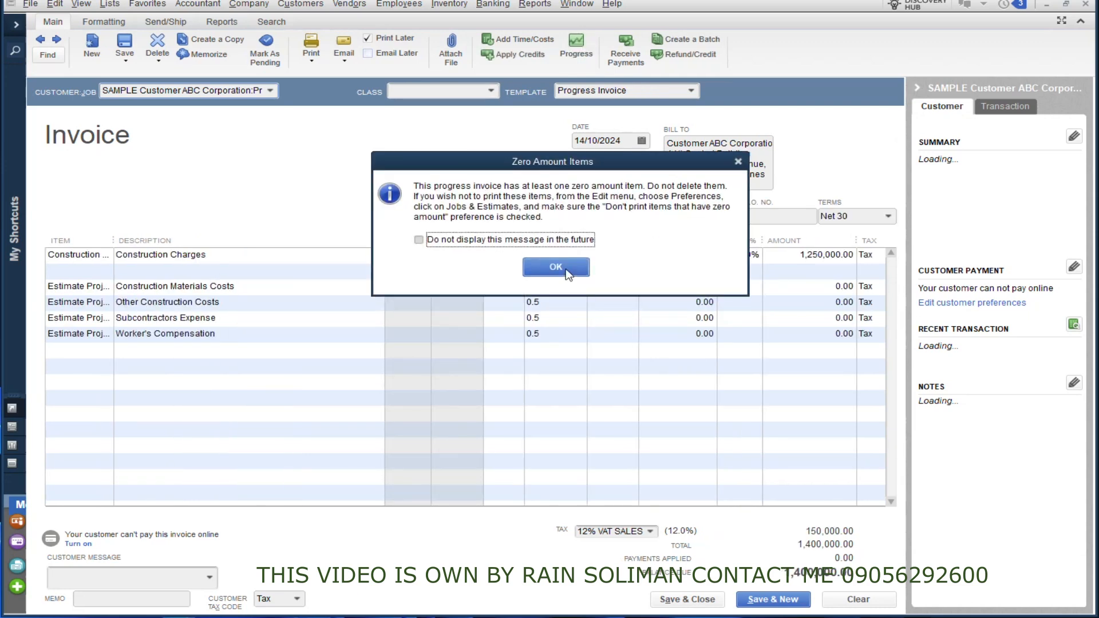
pyautogui.click(565, 268)
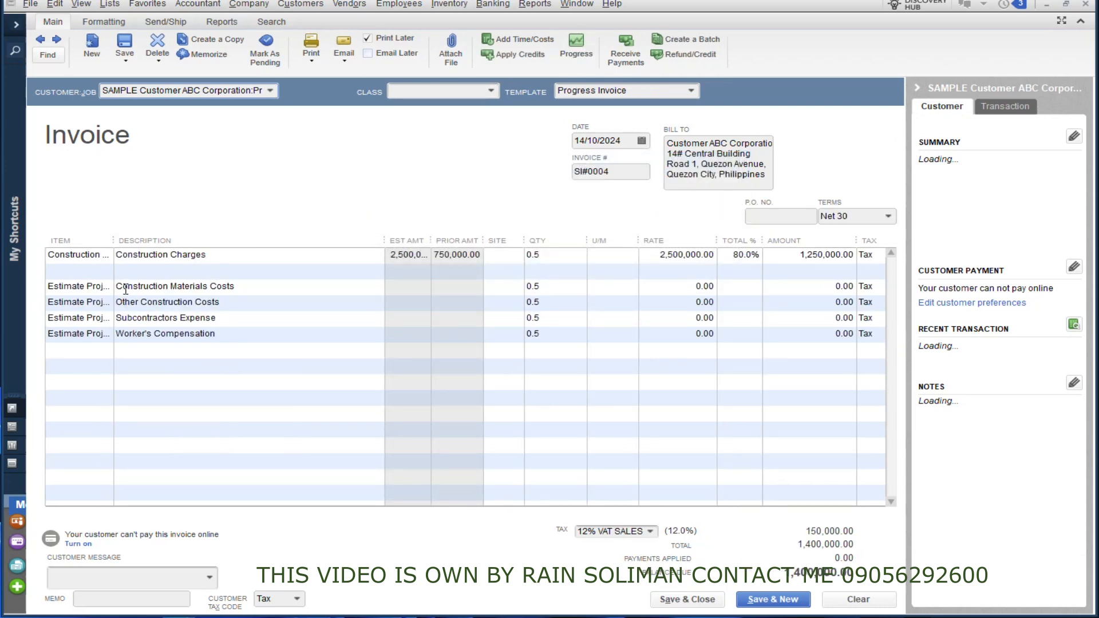
pyautogui.click(686, 600)
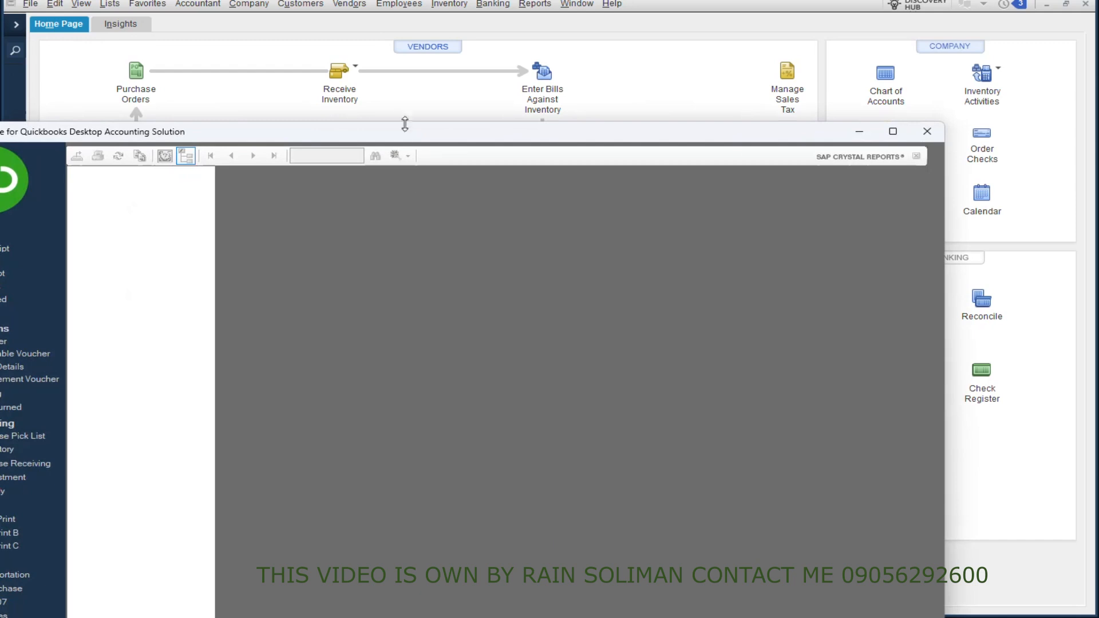
# Step: Switch to Print Workmate and preview the Estimates form and the full Accounts Payable Voucher
pyautogui.moveTo(404, 123); pyautogui.dragTo(522, 29)
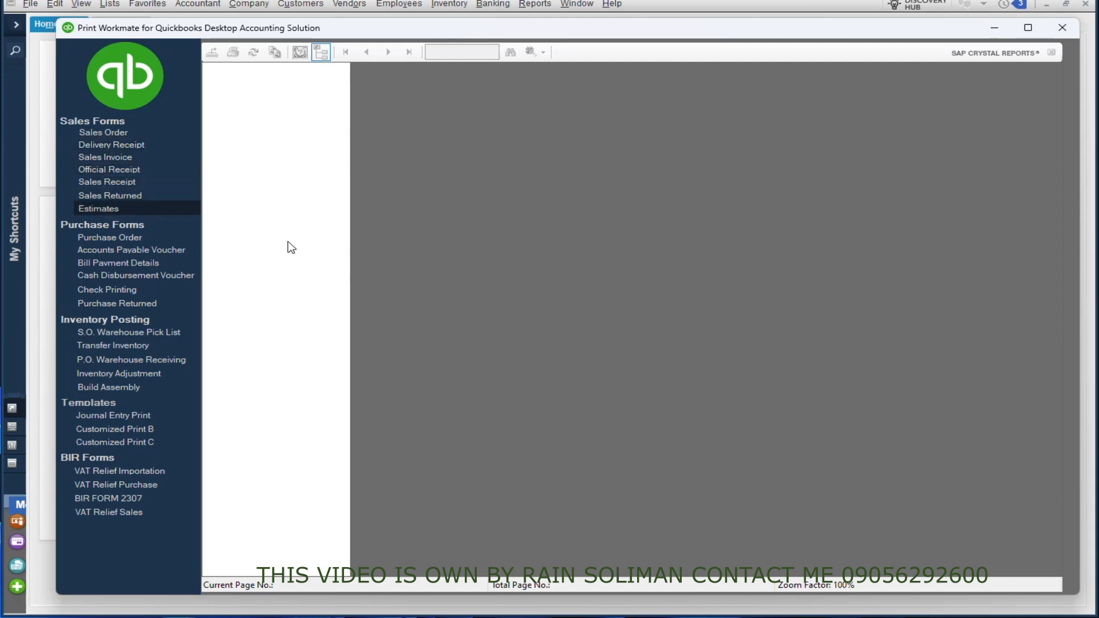
pyautogui.click(99, 212)
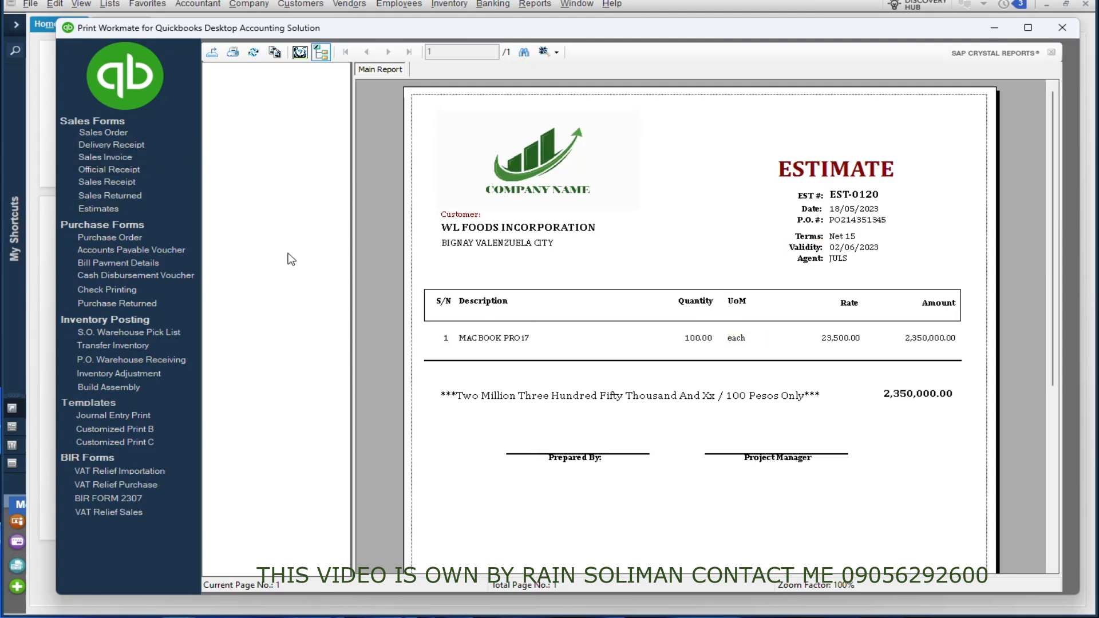
pyautogui.click(127, 251)
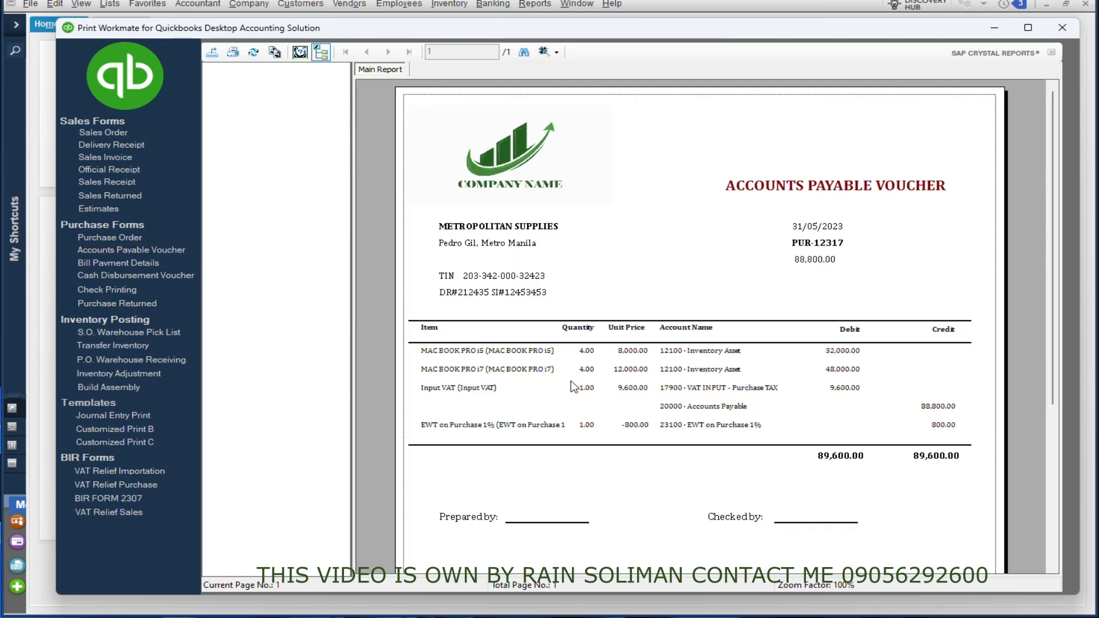
pyautogui.scroll(-3, 571, 383)
pyautogui.scroll(3, 571, 383)
pyautogui.click(549, 394)
pyautogui.scroll(-3, 547, 395)
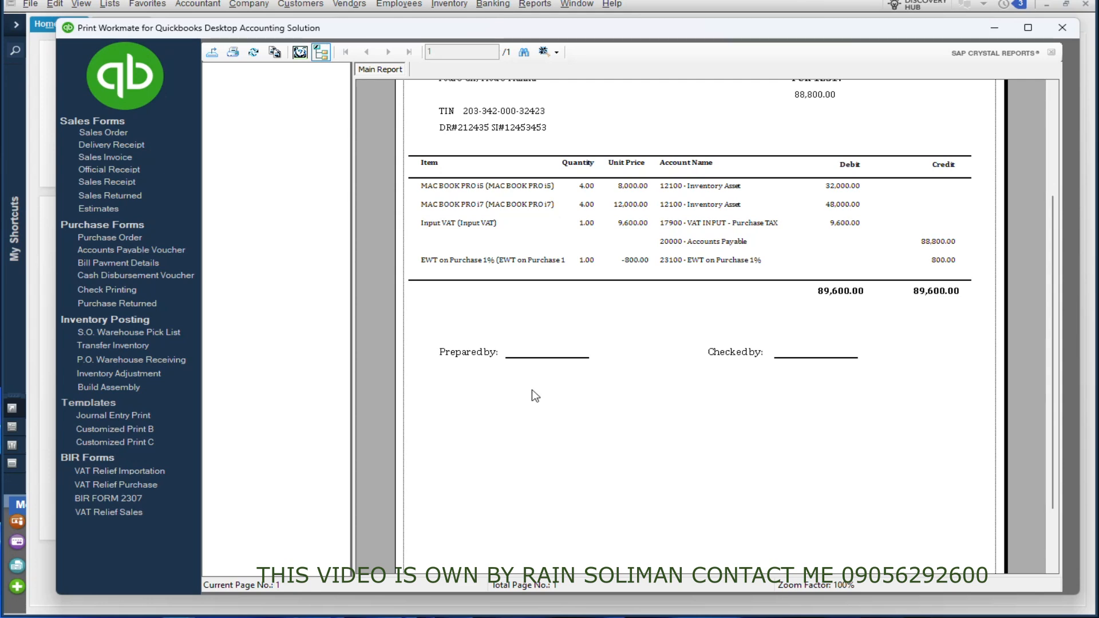
pyautogui.scroll(3, 538, 394)
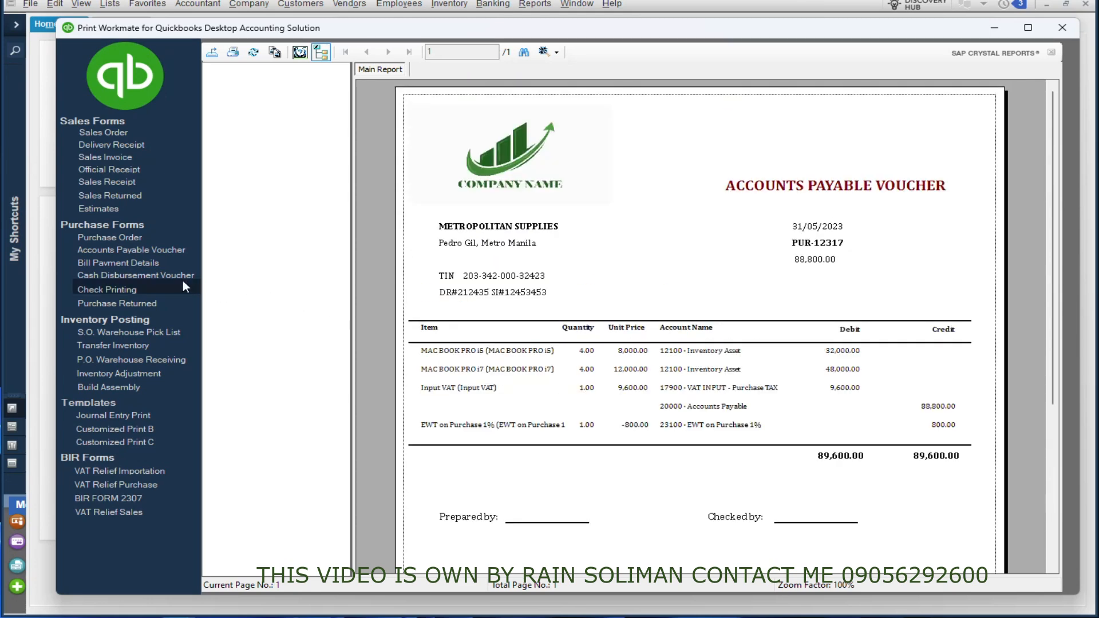
pyautogui.click(678, 332)
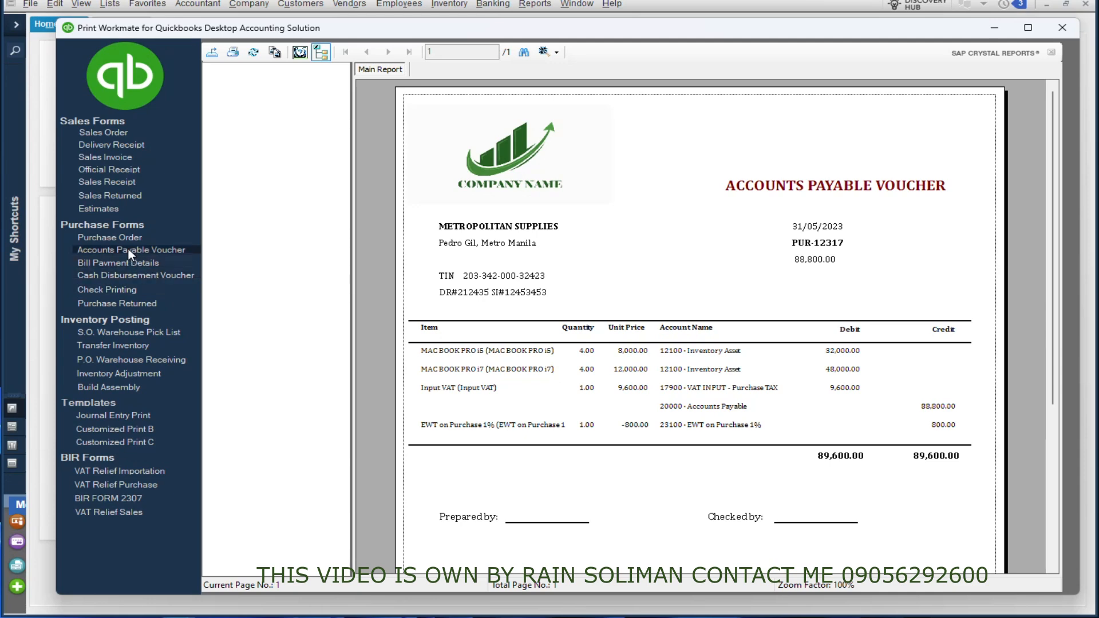
# Step: Preview the Bill Payment Details, Cash Disbursement Voucher and Check Printing forms
pyautogui.click(114, 266)
pyautogui.scroll(-3, 799, 291)
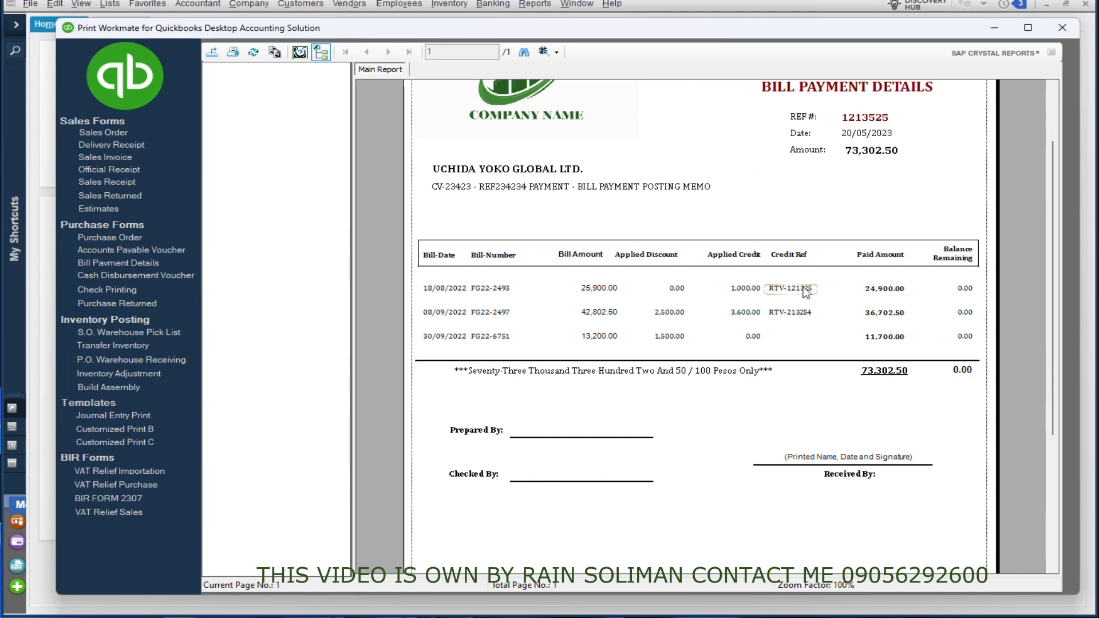
pyautogui.click(131, 276)
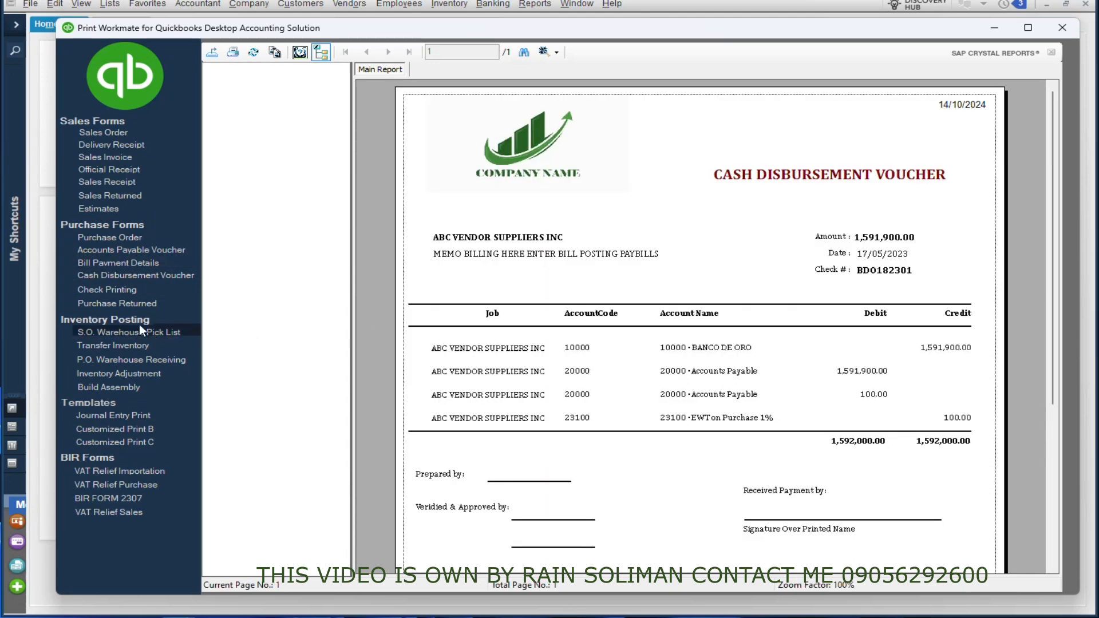
pyautogui.click(121, 291)
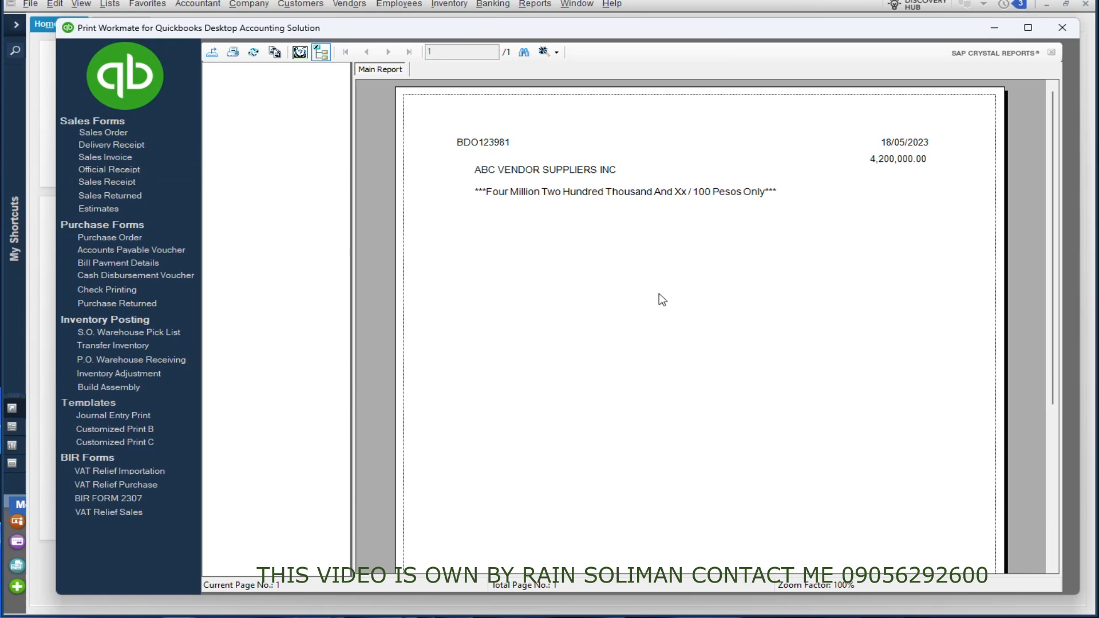
# Step: Preview the VAT Relief Importation and VAT Relief Purchase reports and BIR FORM 2307
pyautogui.click(127, 477)
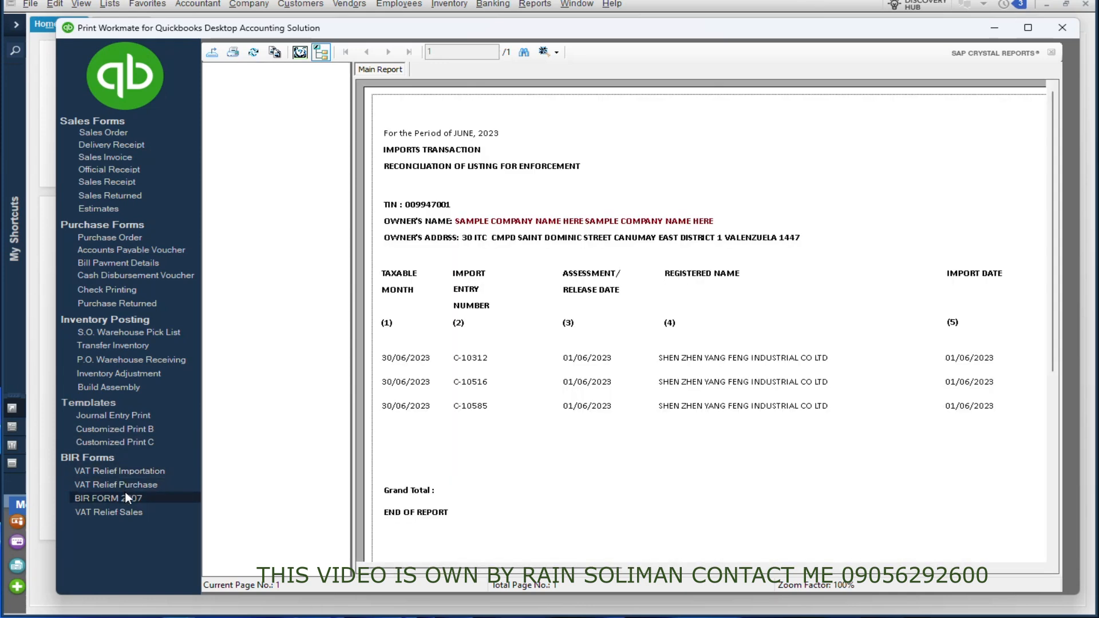
pyautogui.click(126, 489)
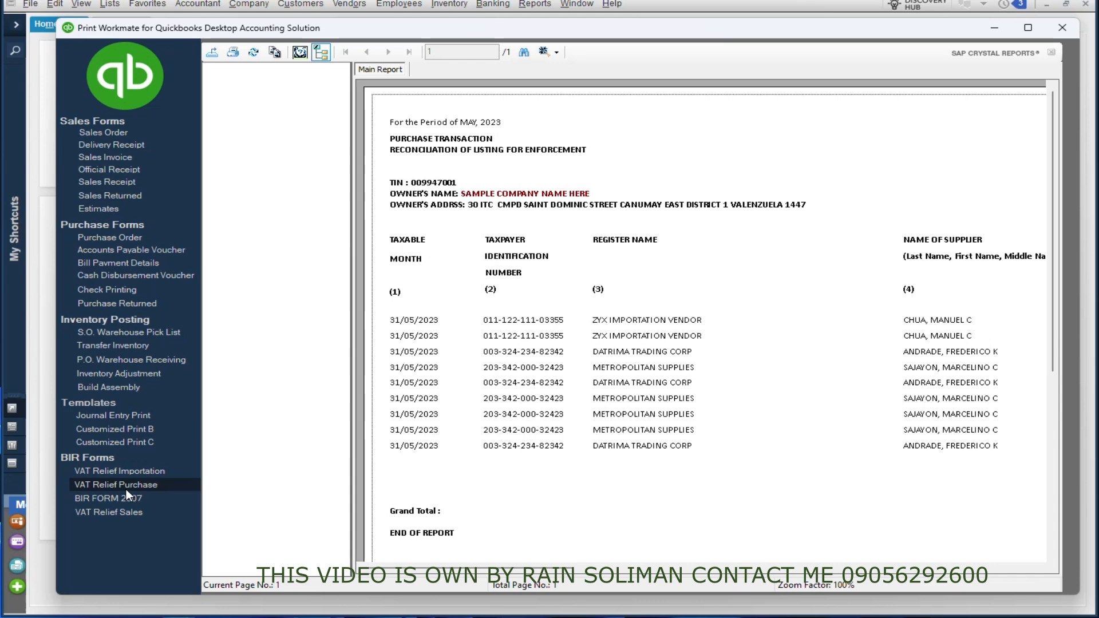
pyautogui.click(119, 500)
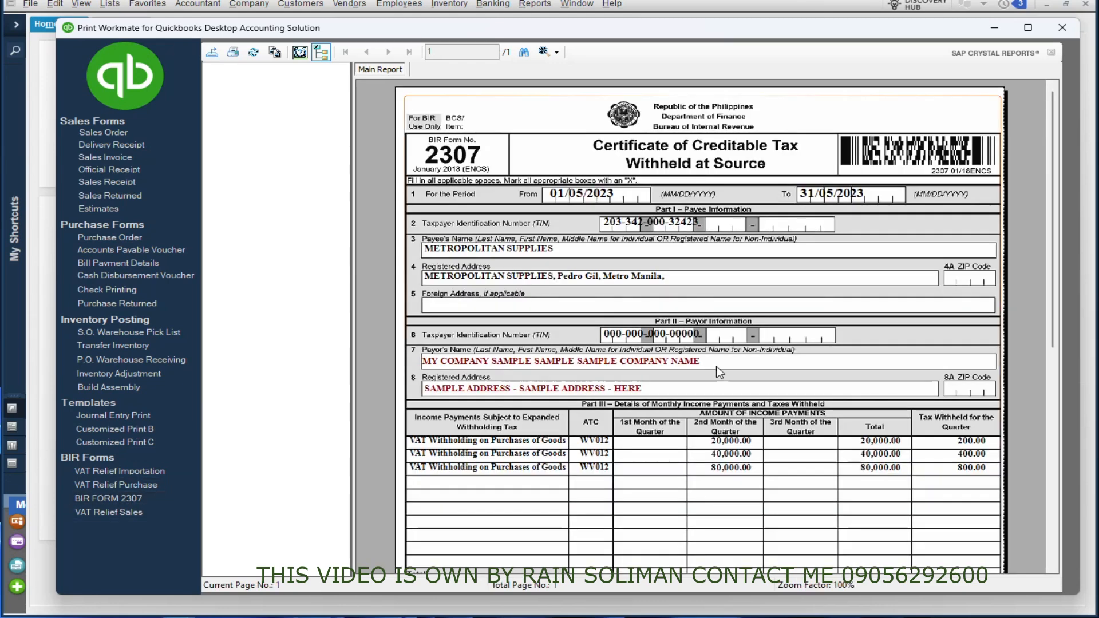
pyautogui.scroll(-3, 766, 356)
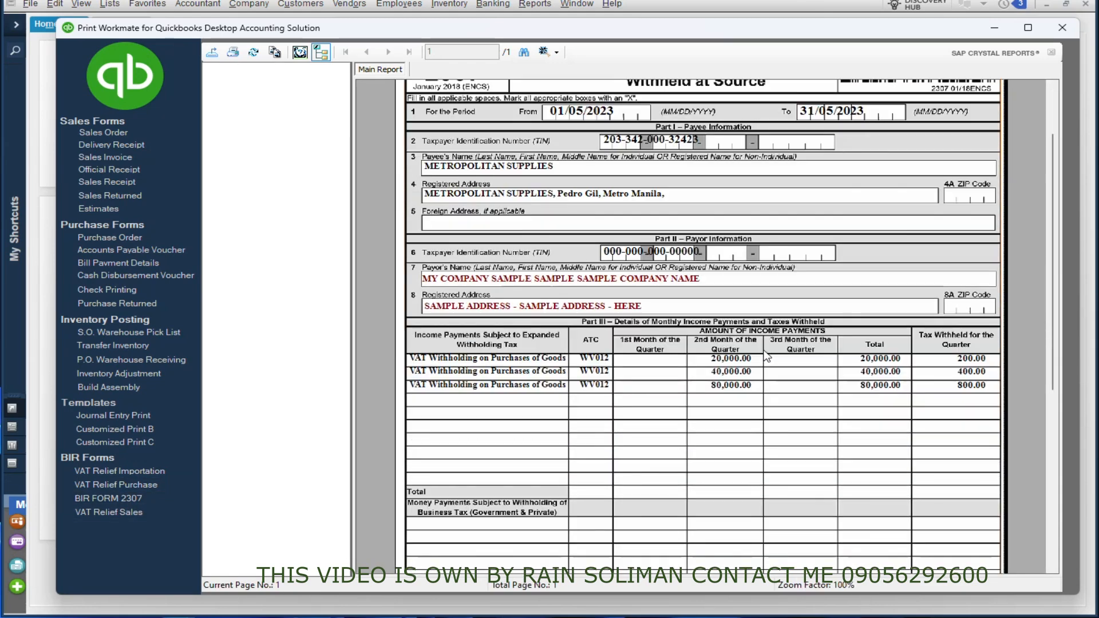
pyautogui.scroll(3, 761, 351)
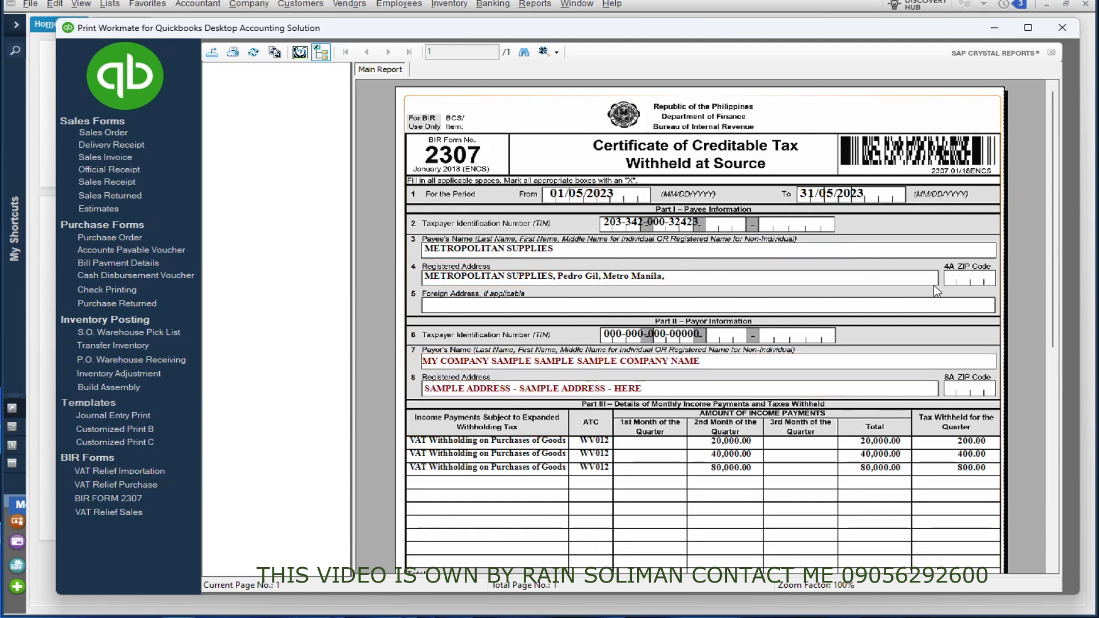
# Step: View the VAT Relief Sales report across its full width and check its export options without exporting
pyautogui.click(143, 511)
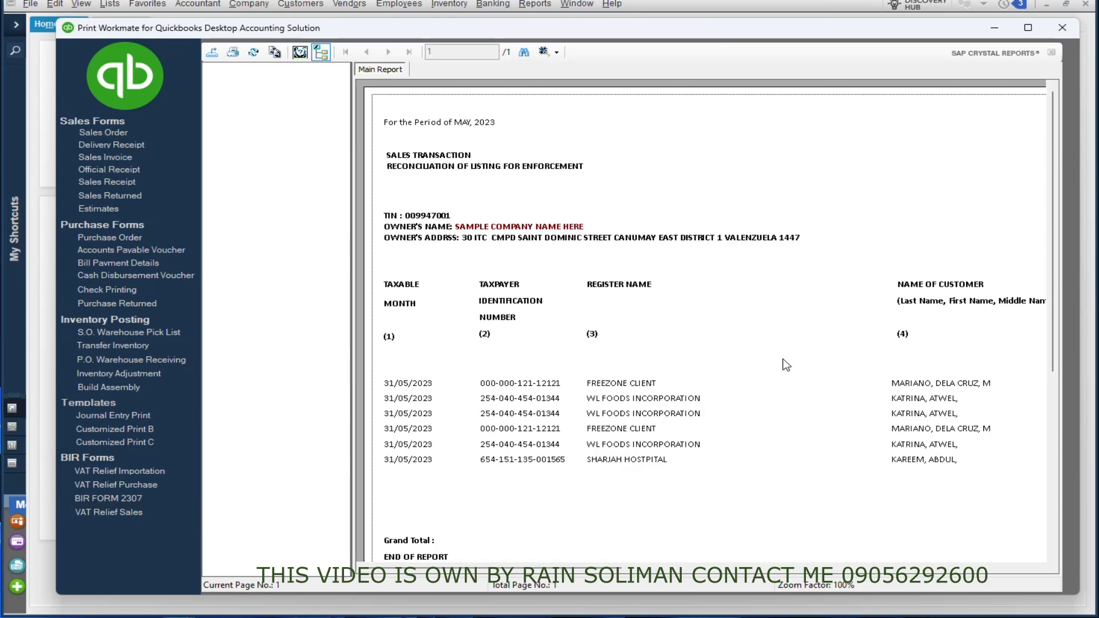
pyautogui.moveTo(538, 569); pyautogui.dragTo(482, 531)
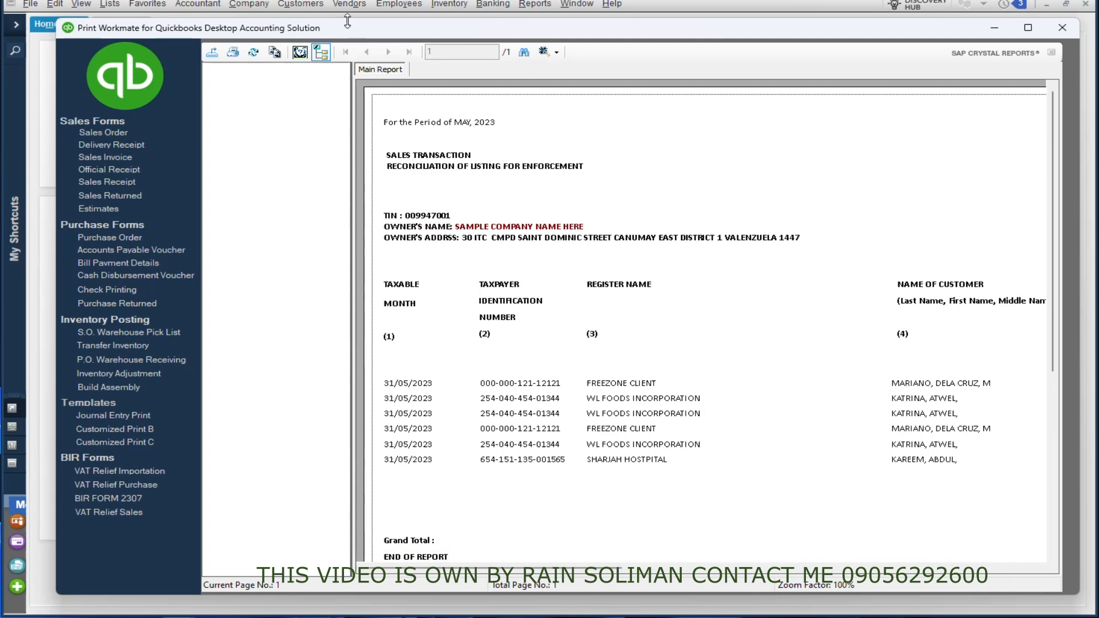
pyautogui.click(215, 56)
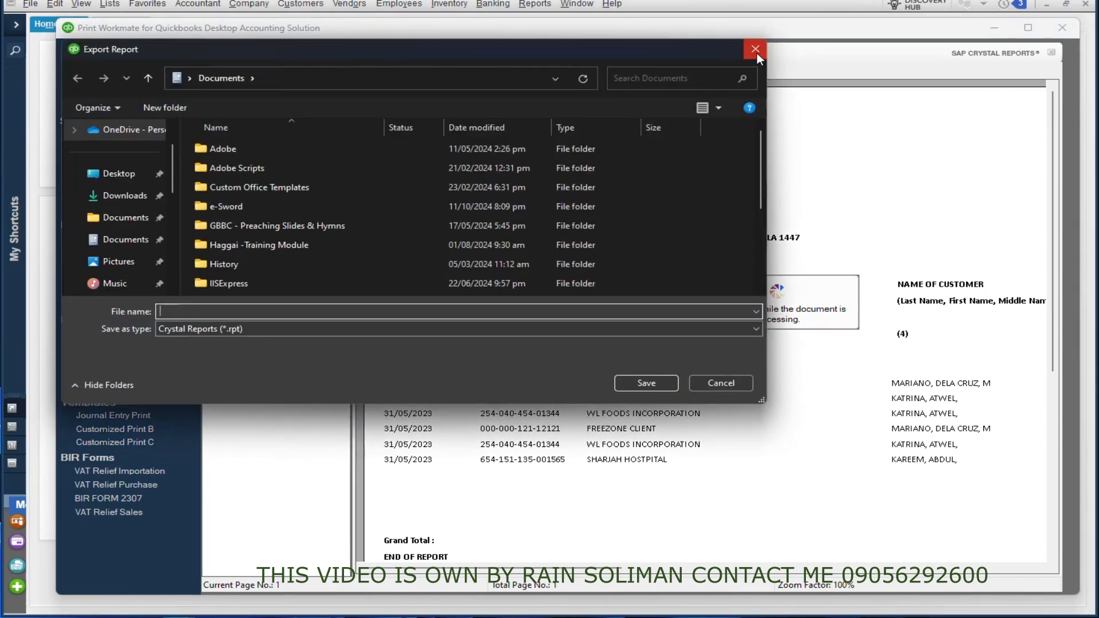
pyautogui.click(754, 51)
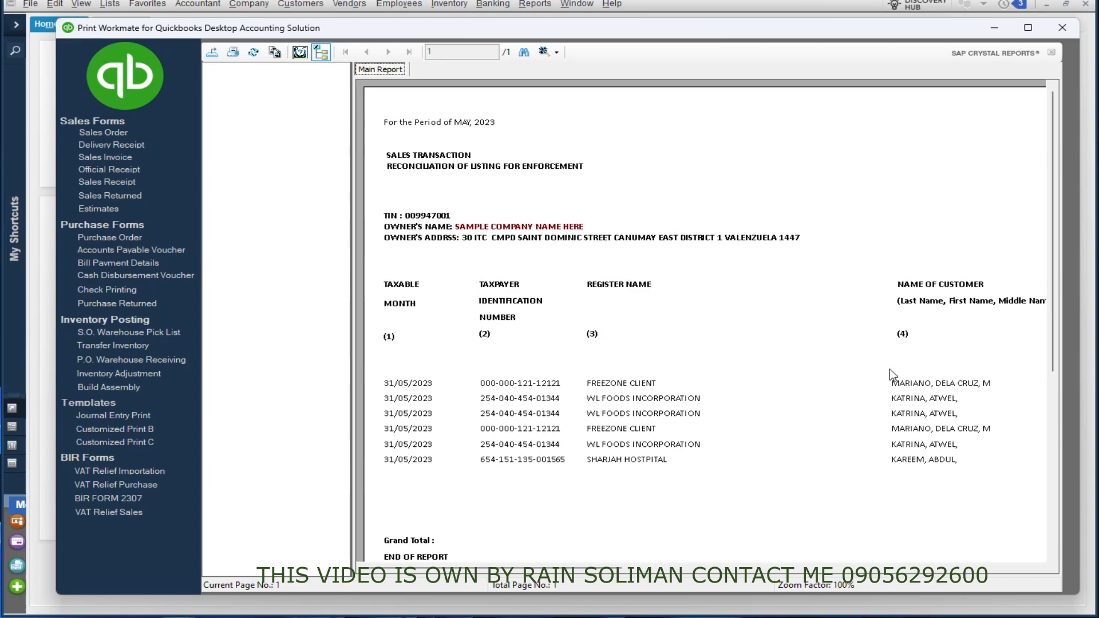
pyautogui.moveTo(567, 569); pyautogui.dragTo(735, 570)
pyautogui.moveTo(391, 25); pyautogui.dragTo(369, 34)
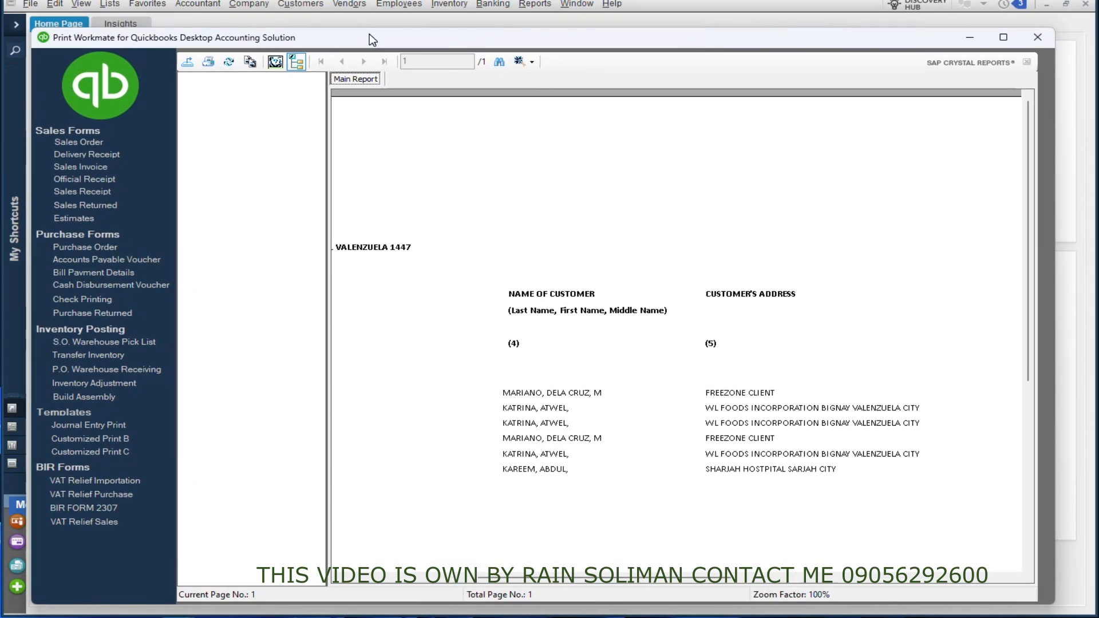
pyautogui.moveTo(733, 580); pyautogui.dragTo(479, 581)
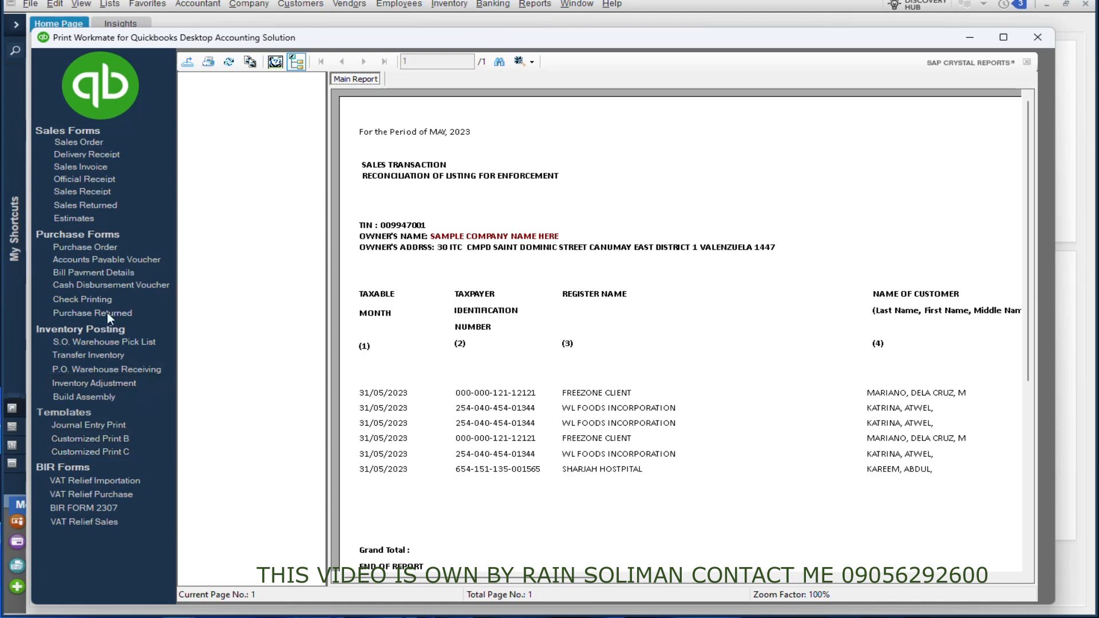
# Step: Return to the Accounts Payable Voucher and examine it down to the signature lines
pyautogui.click(94, 260)
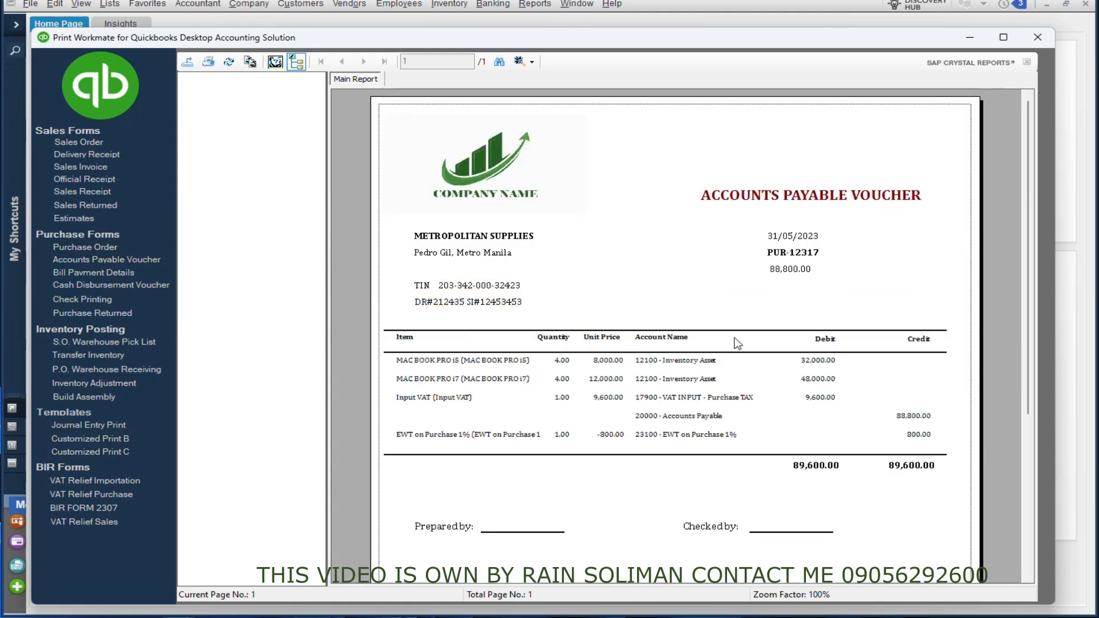
pyautogui.scroll(-3, 739, 349)
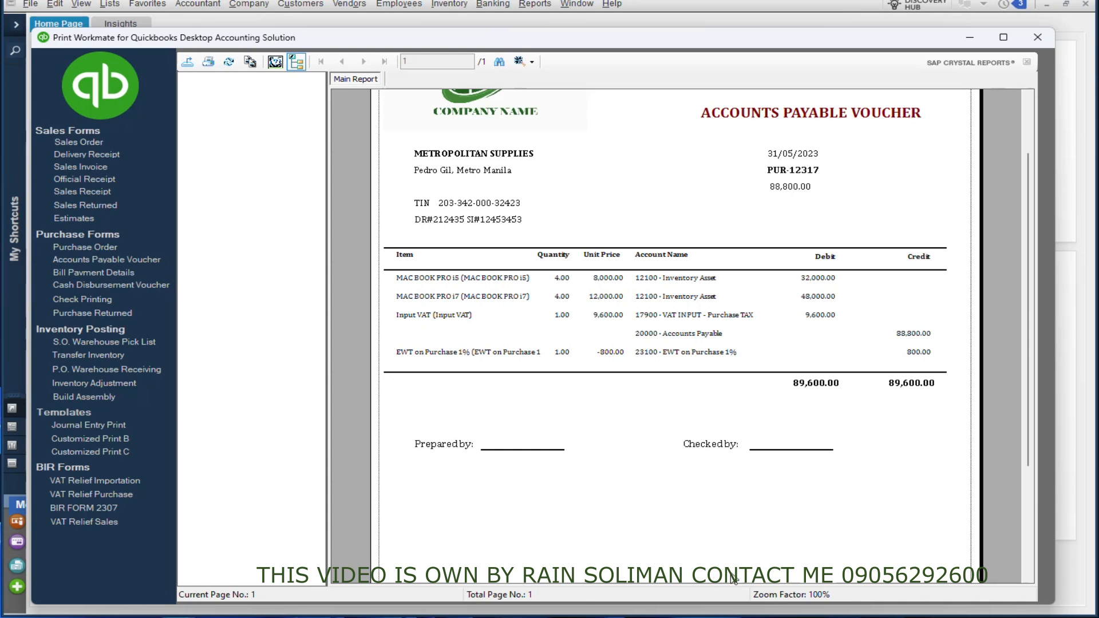
pyautogui.scroll(3, 607, 426)
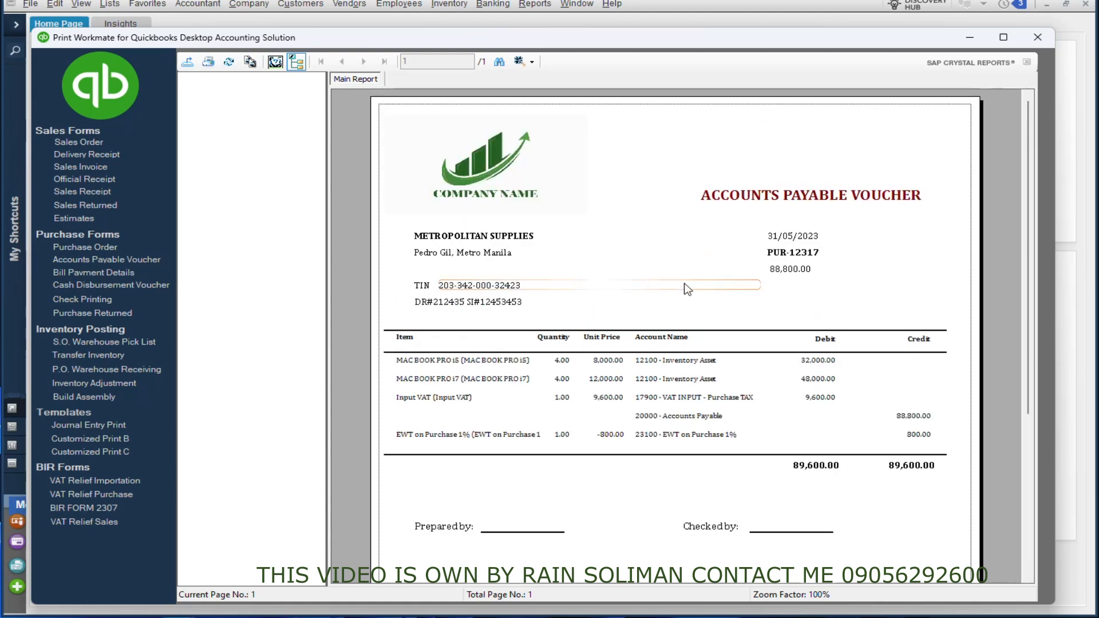
# Step: Reposition the Print Workmate window and enlarge it to fill the screen
pyautogui.moveTo(475, 38); pyautogui.dragTo(448, 0)
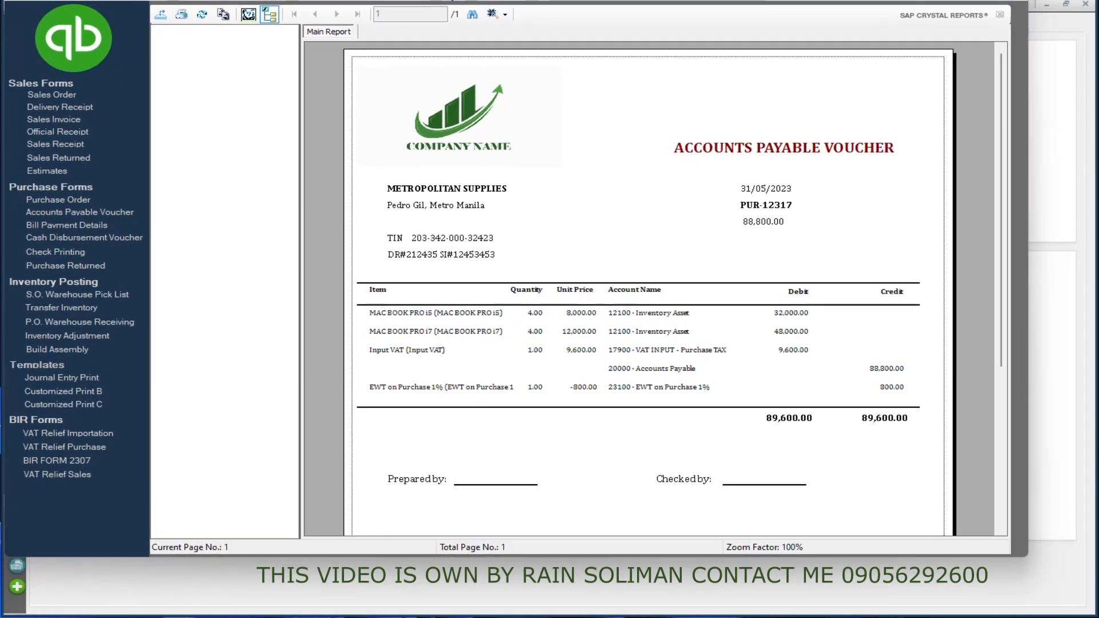
pyautogui.click(457, 123)
pyautogui.moveTo(1026, 555); pyautogui.dragTo(1086, 617)
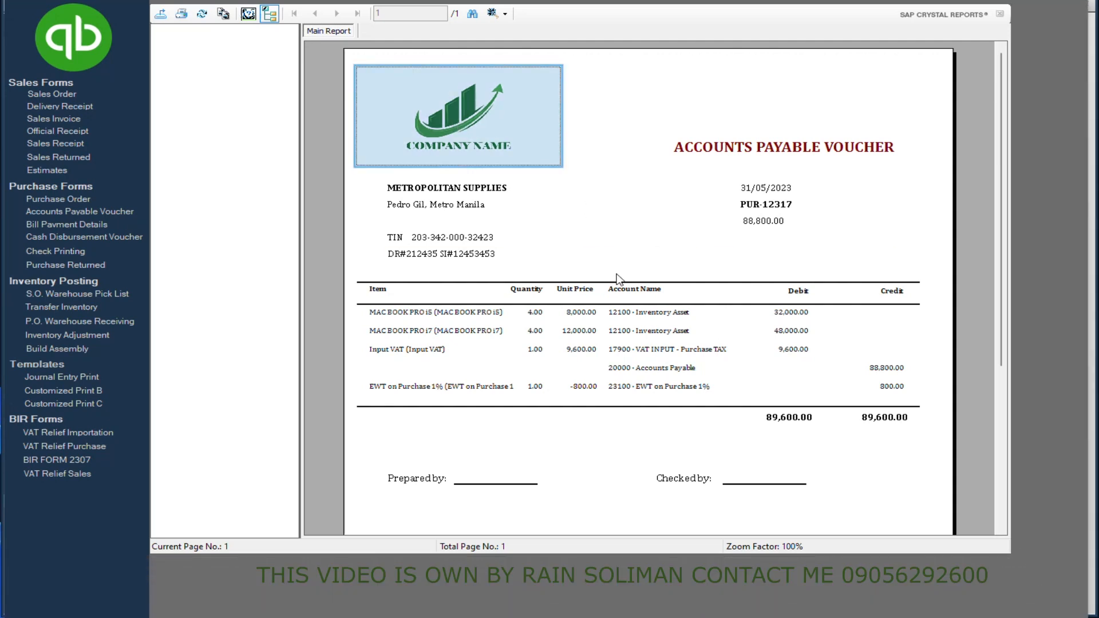